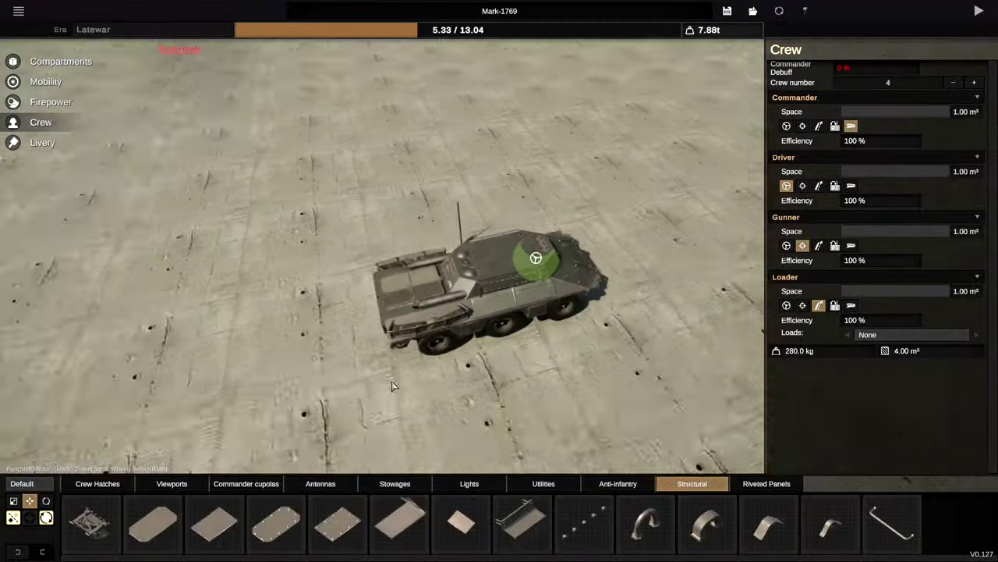
Step: Select every face of the freeform turret block on the hull roof and scale it down to a narrow upright block
{"action": "scroll", "coordinate": [530, 266], "scroll_direction": "up", "scroll_amount": 5}
{"action": "middle_click_drag", "start_coordinate": [521, 266], "coordinate": [444, 247]}
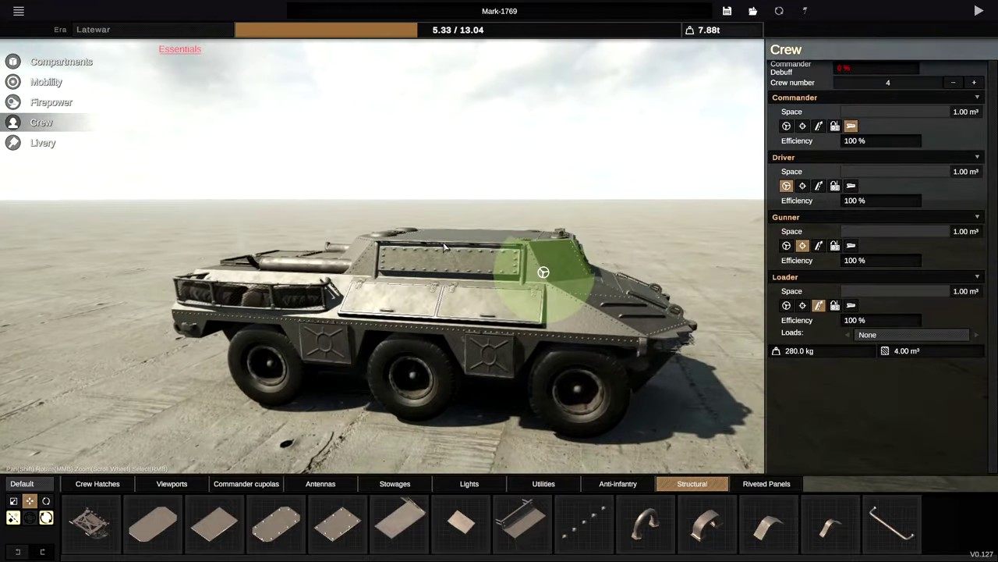
{"action": "middle_click_drag", "start_coordinate": [326, 174], "coordinate": [383, 270]}
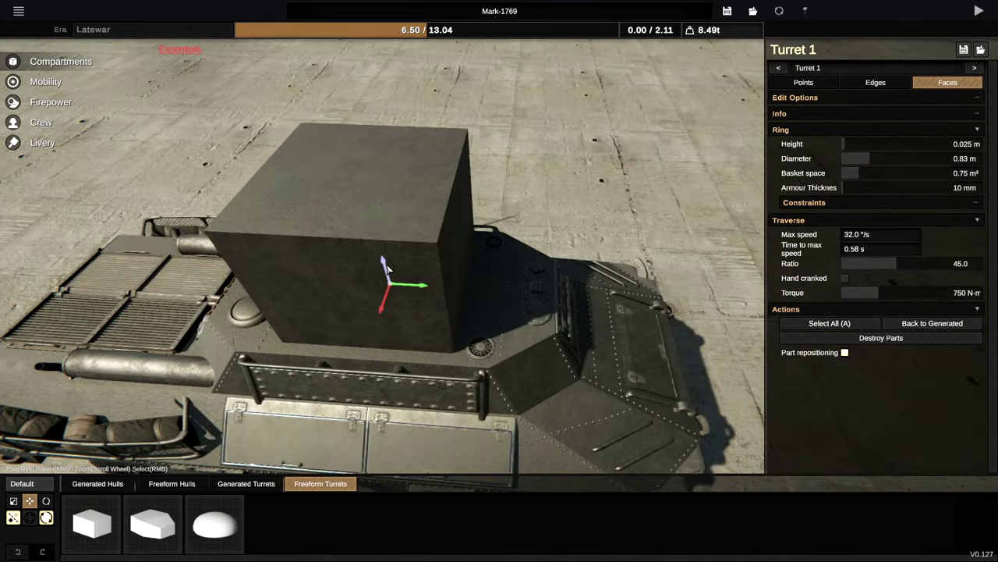
{"action": "left_click", "coordinate": [856, 322]}
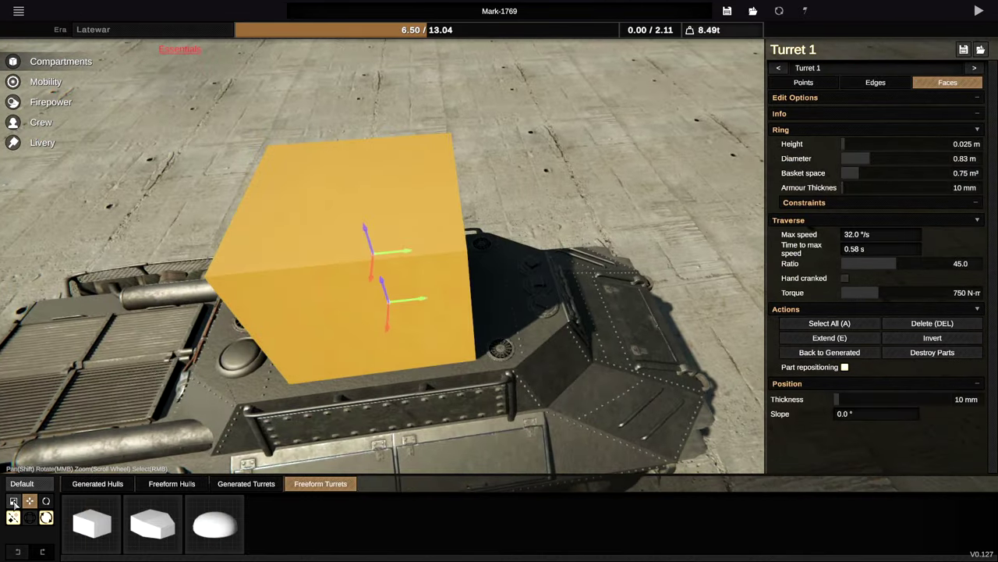
{"action": "left_click_drag", "start_coordinate": [406, 255], "coordinate": [386, 250]}
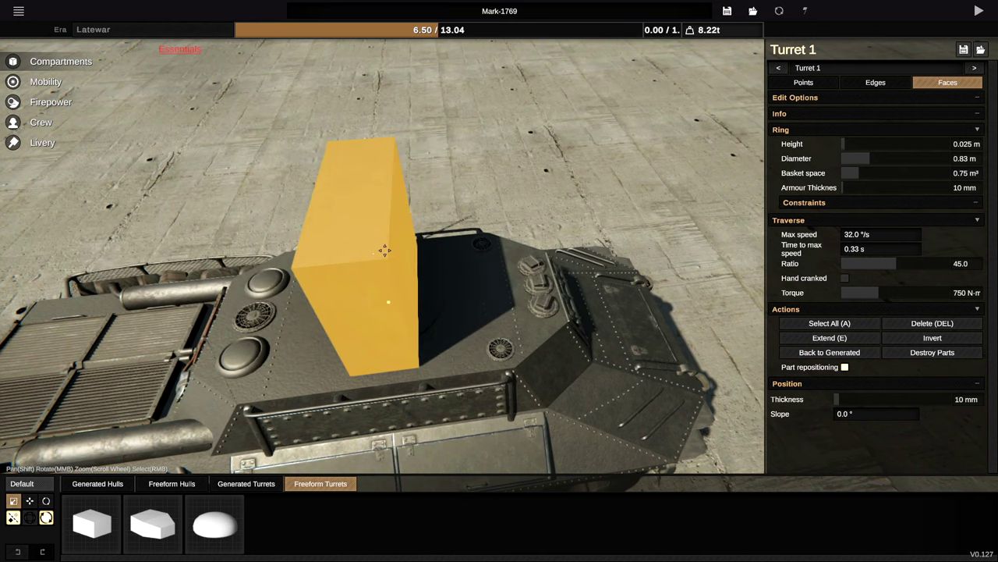
{"action": "middle_click_drag", "start_coordinate": [385, 249], "coordinate": [374, 238]}
{"action": "left_click_drag", "start_coordinate": [372, 240], "coordinate": [379, 226]}
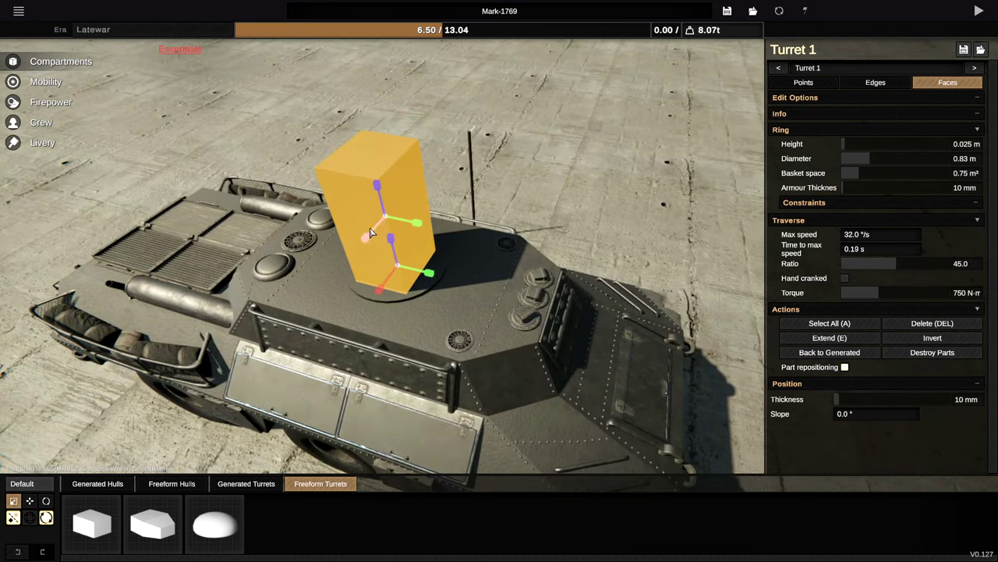
Step: Set the turret ring to 1.34 m diameter, 0.152 m height and 250 mm armour thickness
{"action": "middle_click_drag", "start_coordinate": [371, 232], "coordinate": [541, 283]}
{"action": "scroll", "coordinate": [541, 283], "scroll_direction": "up", "scroll_amount": 3}
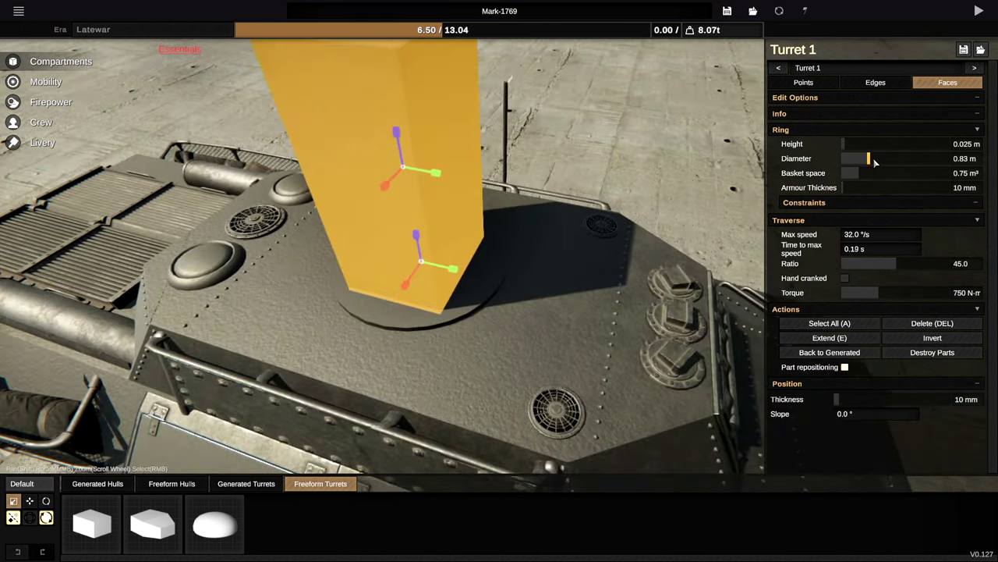
{"action": "left_click_drag", "start_coordinate": [875, 161], "coordinate": [889, 163]}
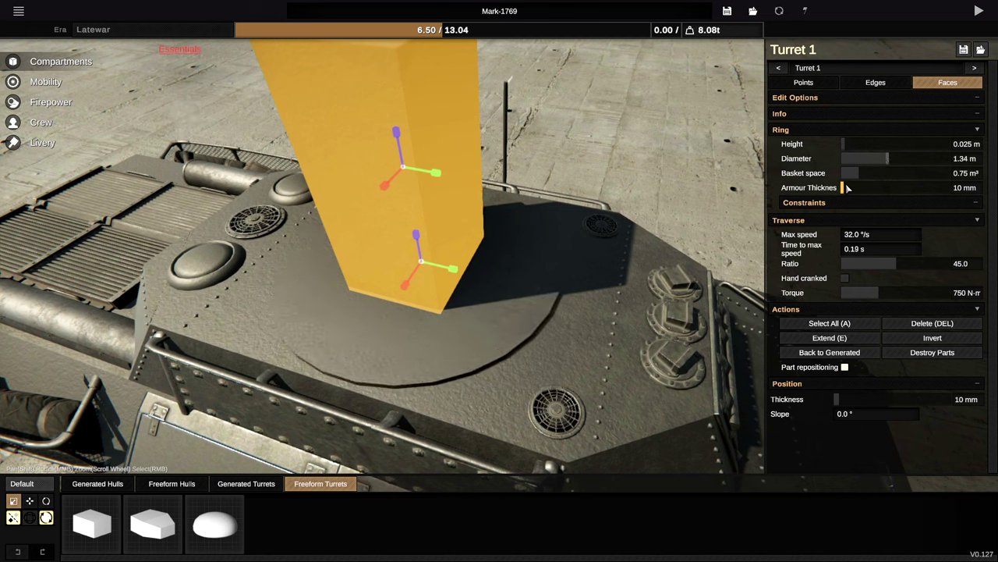
{"action": "left_click_drag", "start_coordinate": [844, 145], "coordinate": [859, 147]}
{"action": "middle_click_drag", "start_coordinate": [524, 238], "coordinate": [452, 136]}
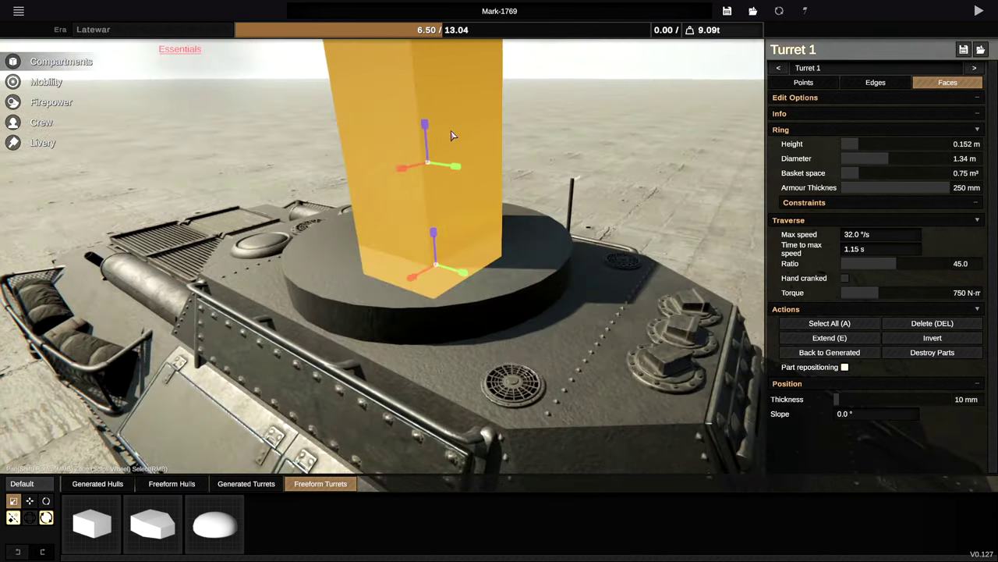
Step: Reduce the turret block's height and extend its side faces outward to form a rounded turret body covering the ring
{"action": "key", "text": "f"}
{"action": "middle_click_drag", "start_coordinate": [448, 219], "coordinate": [501, 243]}
{"action": "left_click_drag", "start_coordinate": [501, 242], "coordinate": [505, 251]}
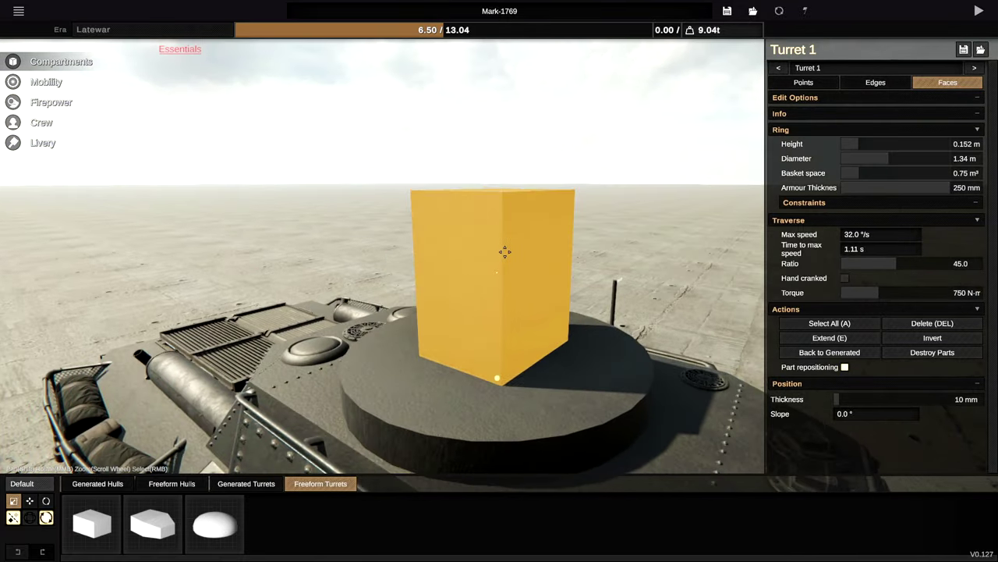
{"action": "middle_click_drag", "start_coordinate": [515, 279], "coordinate": [419, 294]}
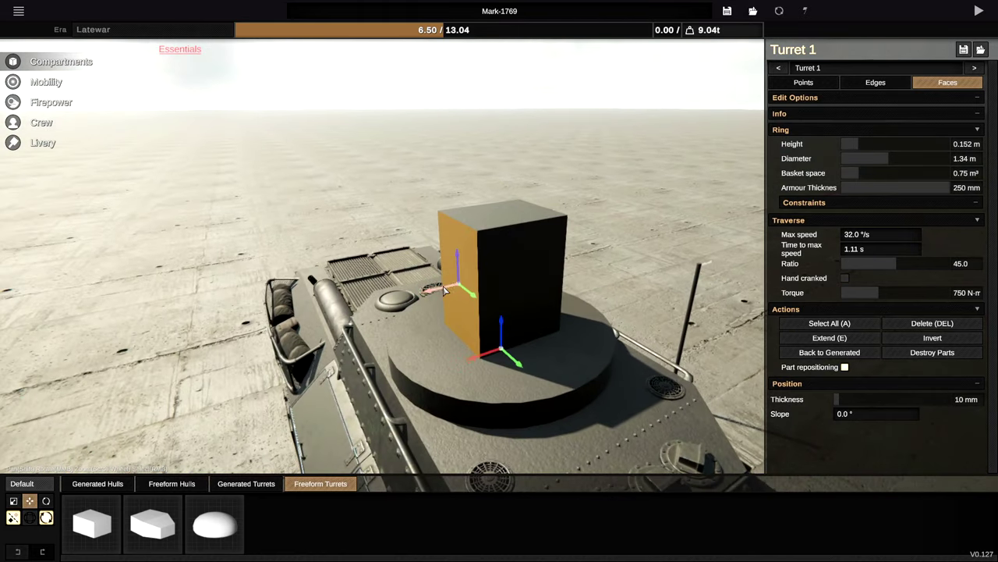
{"action": "left_click_drag", "start_coordinate": [443, 291], "coordinate": [375, 304]}
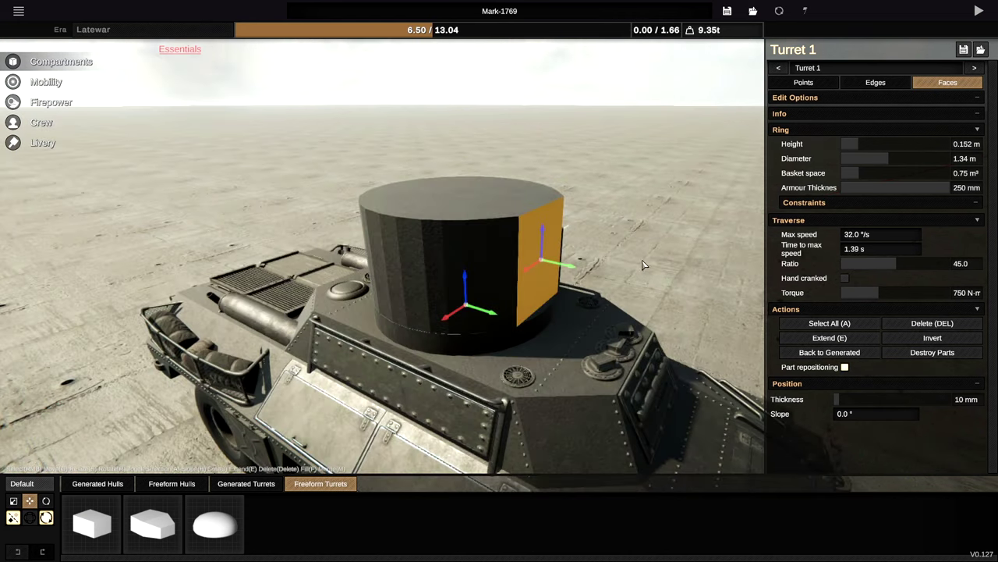
Step: Set the turret's smooth angle to 38.3° to smooth the shading of its curved walls
{"action": "scroll", "coordinate": [646, 265], "scroll_direction": "up", "scroll_amount": 3}
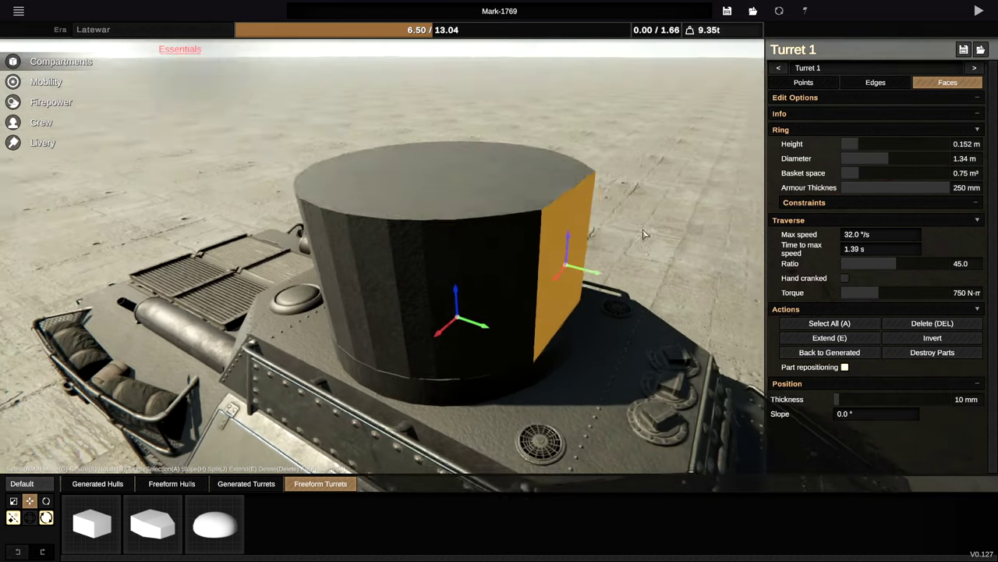
{"action": "left_click", "coordinate": [820, 117]}
{"action": "left_click", "coordinate": [831, 117]}
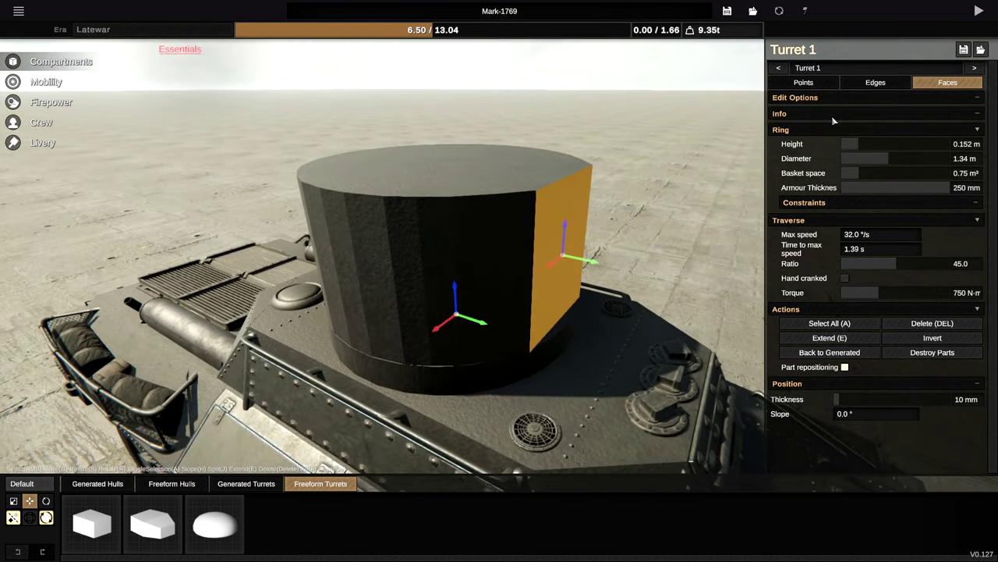
{"action": "left_click", "coordinate": [840, 102]}
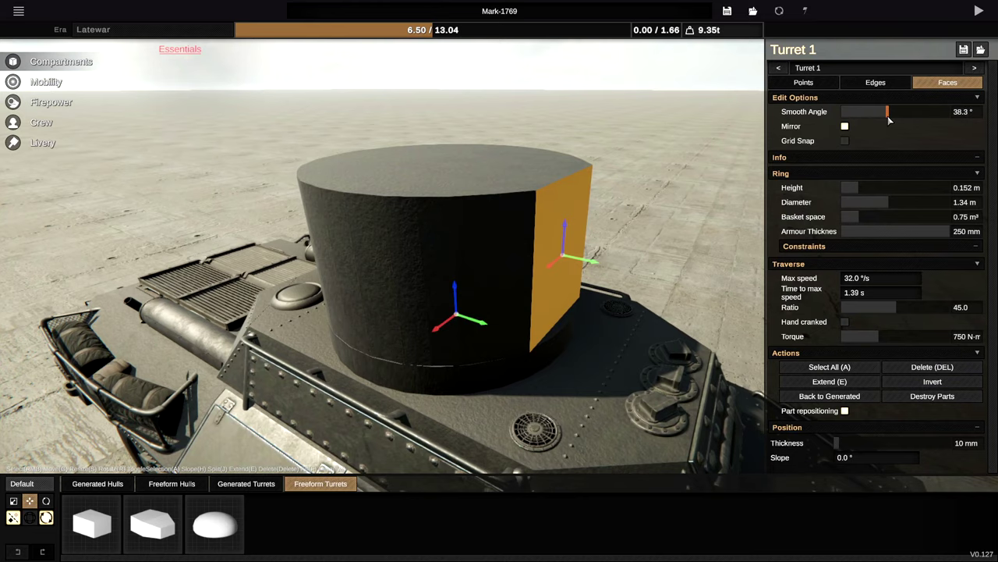
{"action": "middle_click_drag", "start_coordinate": [514, 232], "coordinate": [430, 252]}
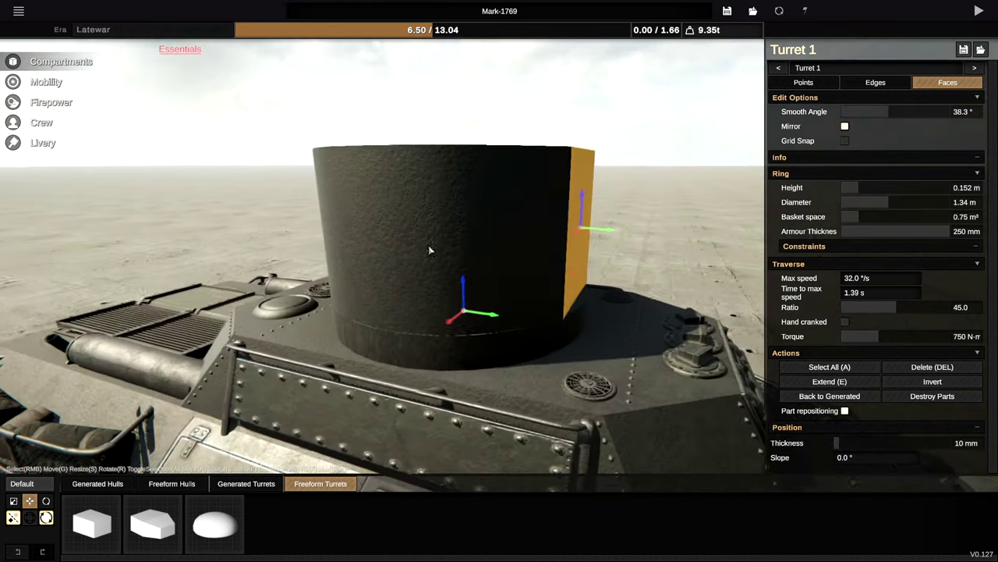
Step: Scale all turret faces up slightly in width and length, and set the ring to 0.094 m height and 1.28 m diameter
{"action": "scroll", "coordinate": [430, 252], "scroll_direction": "up", "scroll_amount": 3}
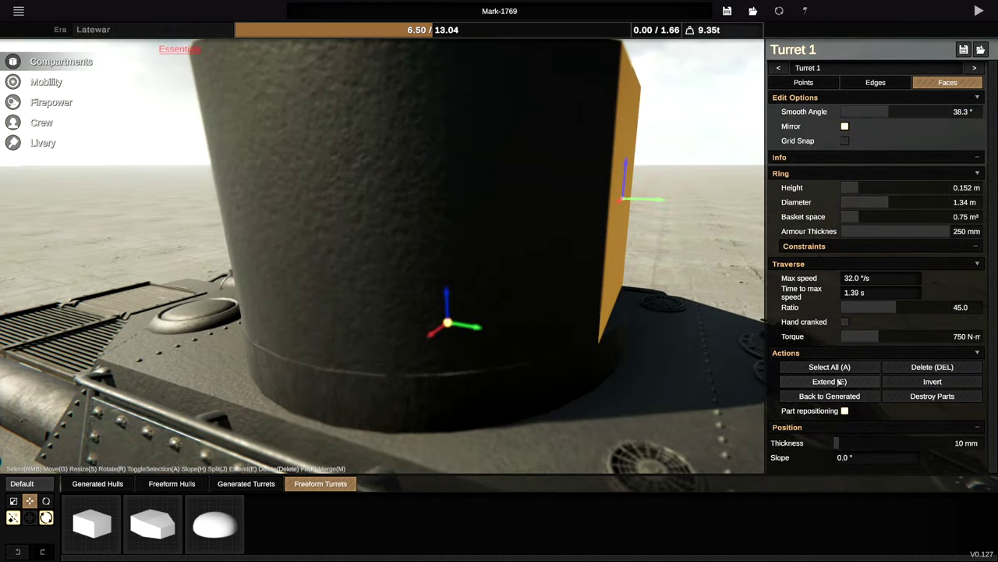
{"action": "left_click", "coordinate": [837, 371]}
{"action": "left_click", "coordinate": [837, 371]}
{"action": "middle_click_drag", "start_coordinate": [507, 320], "coordinate": [316, 382]}
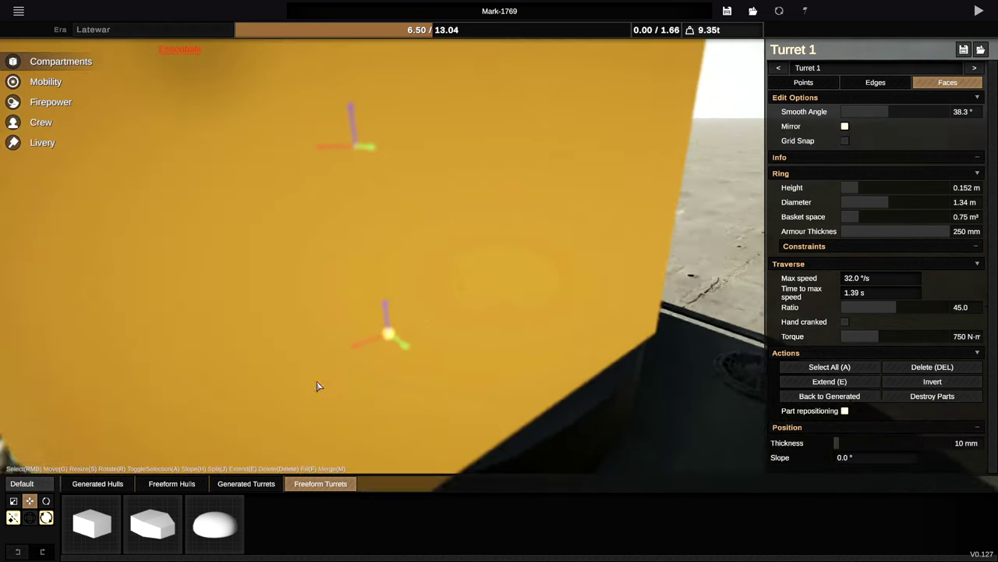
{"action": "scroll", "coordinate": [343, 335], "scroll_direction": "down", "scroll_amount": 3}
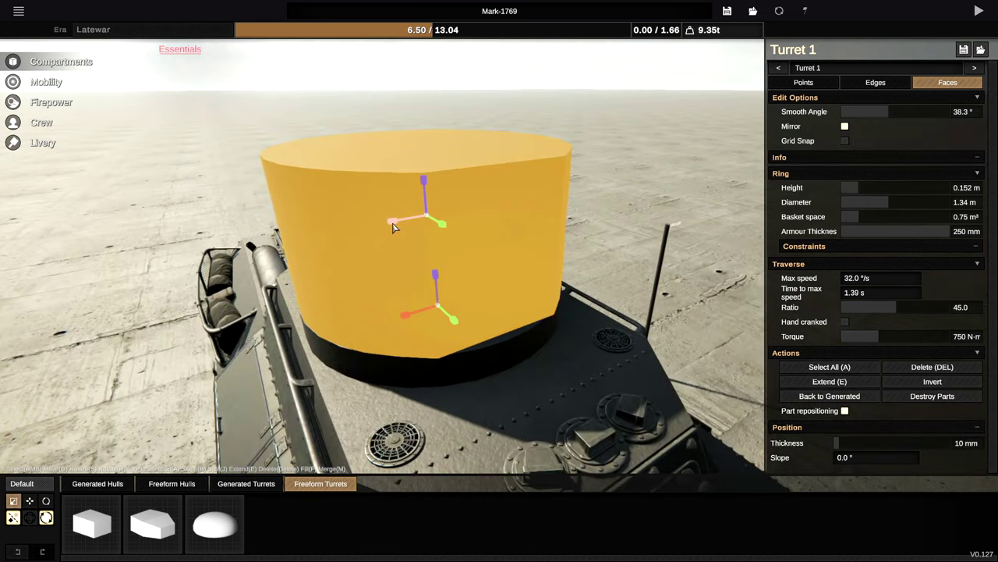
{"action": "left_click_drag", "start_coordinate": [394, 227], "coordinate": [392, 223]}
{"action": "right_click_drag", "start_coordinate": [215, 273], "coordinate": [468, 244]}
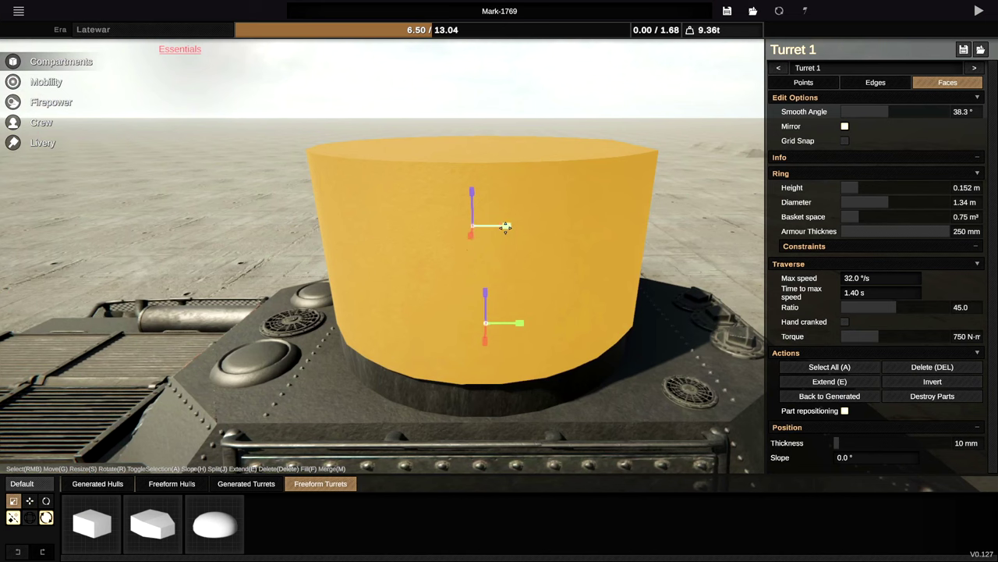
{"action": "left_click_drag", "start_coordinate": [506, 228], "coordinate": [506, 227]}
{"action": "right_click_drag", "start_coordinate": [431, 173], "coordinate": [491, 258]}
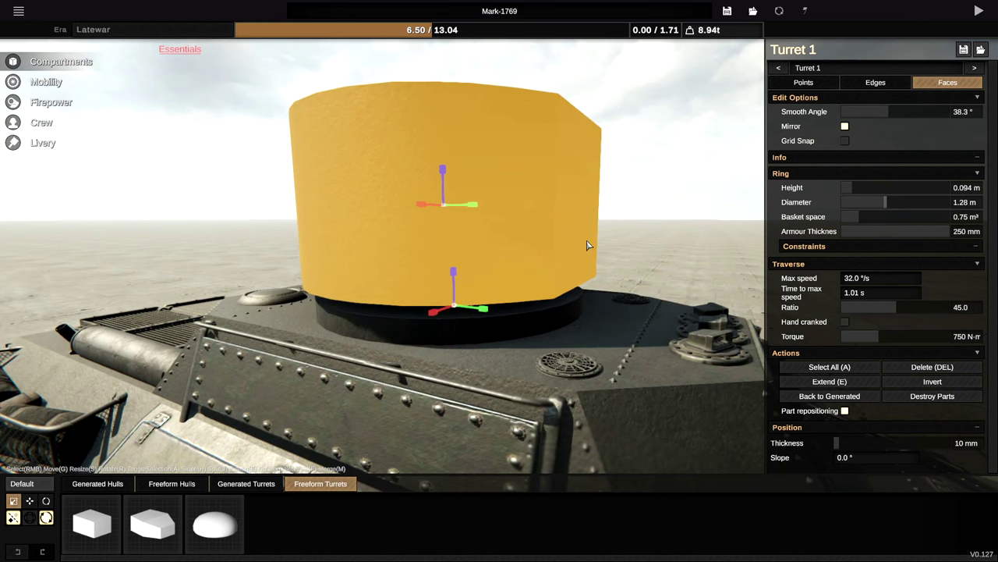
Step: Move the whole turret body vertically so its base sits closely on the ring
{"action": "right_click_drag", "start_coordinate": [588, 245], "coordinate": [298, 312]}
{"action": "left_click", "coordinate": [29, 501]}
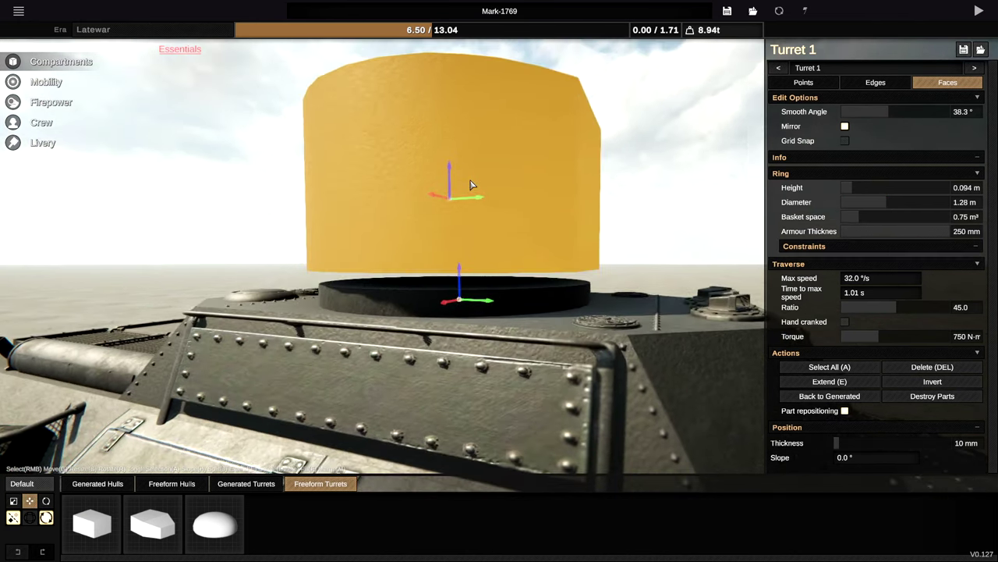
{"action": "left_click_drag", "start_coordinate": [452, 171], "coordinate": [452, 183]}
{"action": "scroll", "coordinate": [540, 186], "scroll_direction": "down", "scroll_amount": 3}
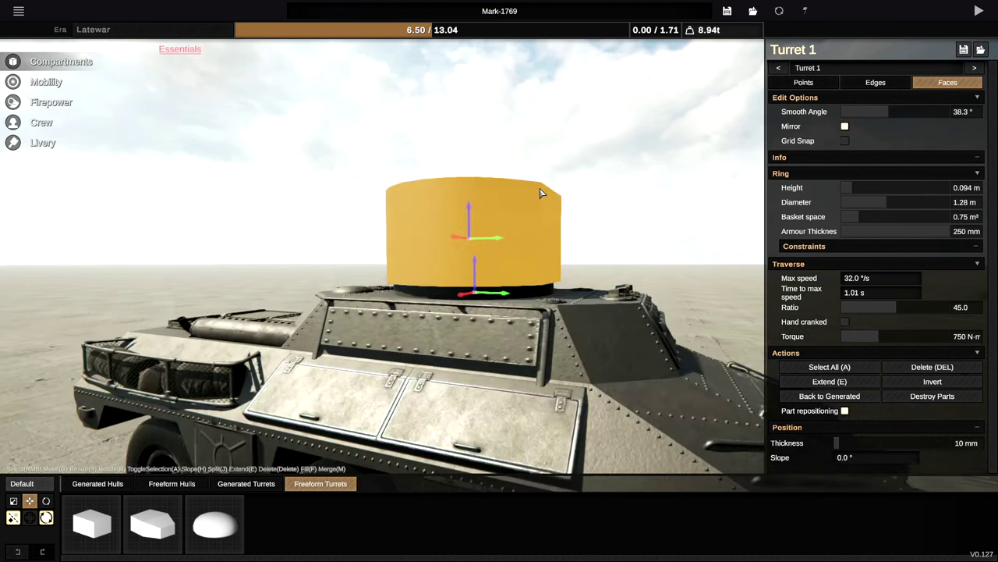
{"action": "right_click_drag", "start_coordinate": [540, 185], "coordinate": [470, 225]}
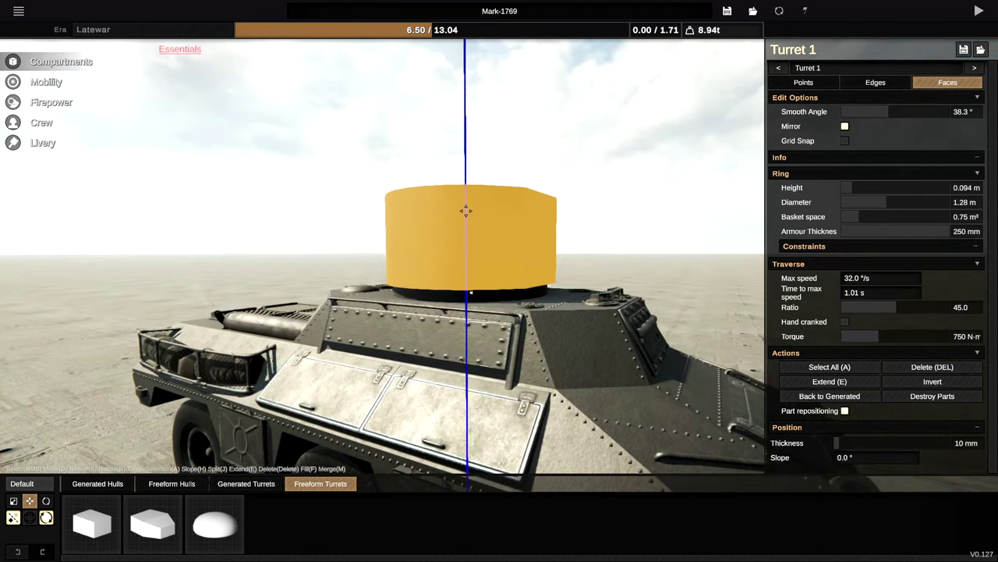
{"action": "left_click_drag", "start_coordinate": [466, 209], "coordinate": [467, 209]}
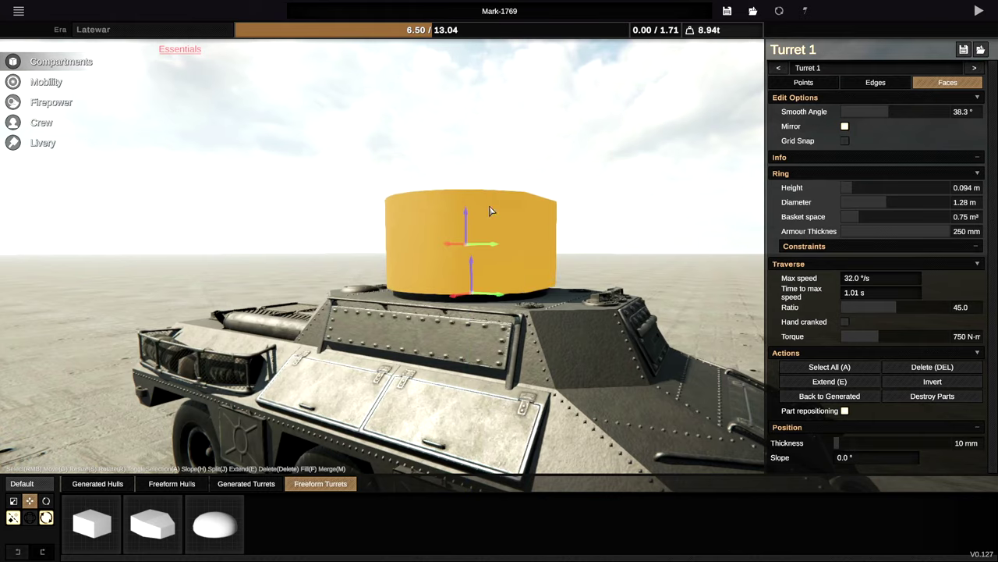
Step: Select all of the turret's roof faces and lower them to make the turret shorter
{"action": "scroll", "coordinate": [490, 211], "scroll_direction": "down", "scroll_amount": 3}
{"action": "right_click_drag", "start_coordinate": [489, 210], "coordinate": [408, 226]}
{"action": "scroll", "coordinate": [479, 227], "scroll_direction": "up", "scroll_amount": 3}
{"action": "right_click", "coordinate": [479, 226]}
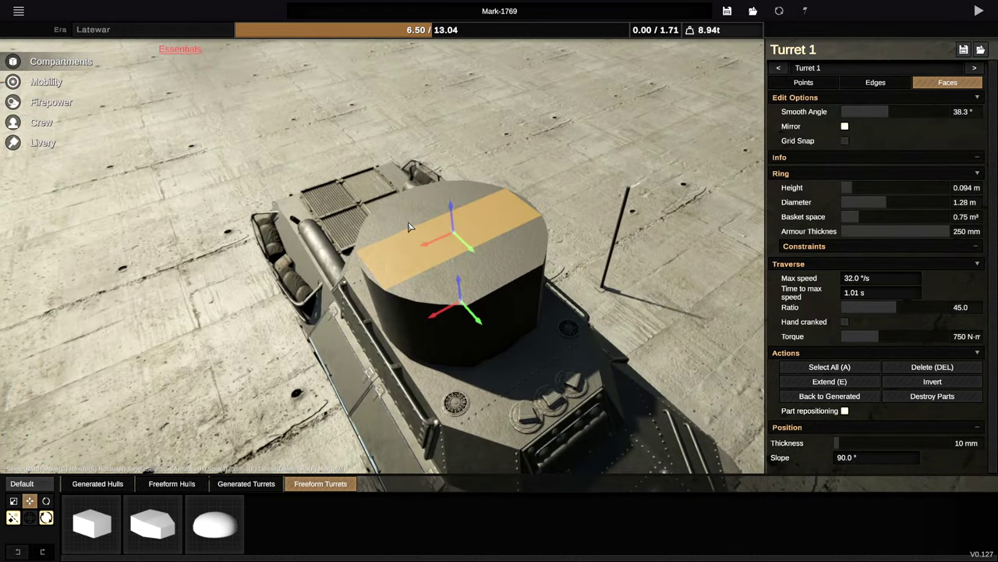
{"action": "left_click", "coordinate": [408, 226], "text": "shift"}
{"action": "left_click", "coordinate": [406, 199], "text": "shift"}
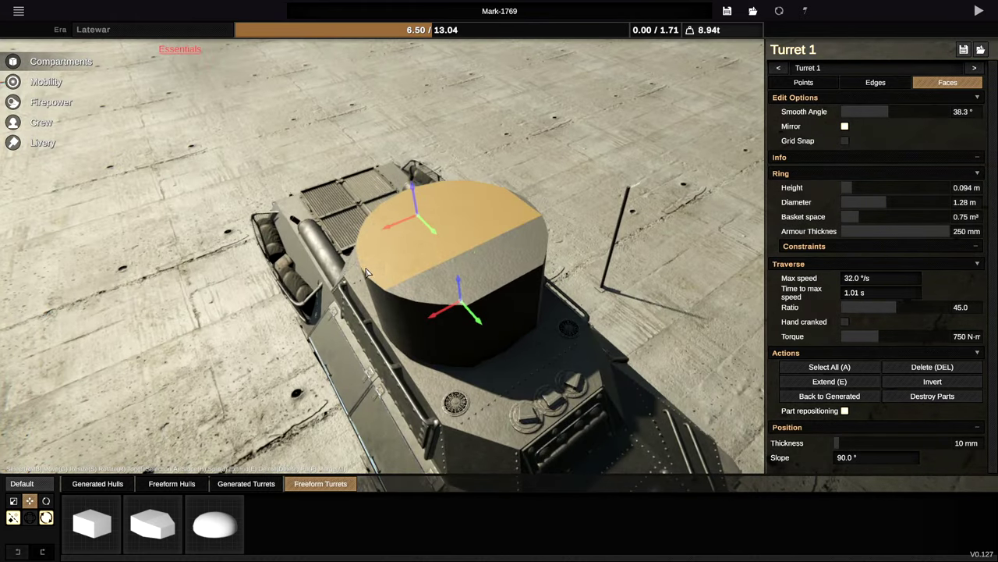
{"action": "left_click", "coordinate": [481, 286], "text": "shift"}
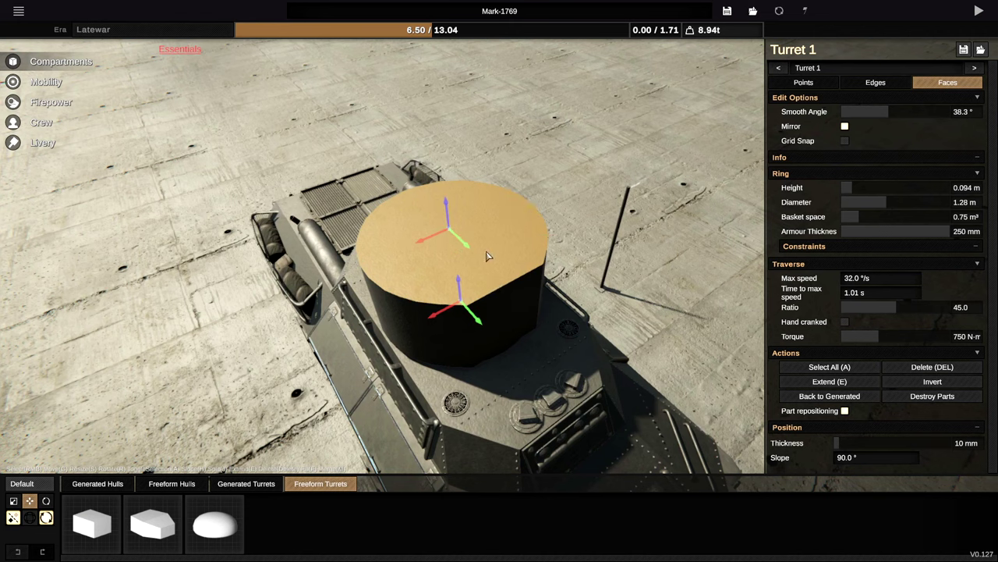
{"action": "right_click_drag", "start_coordinate": [486, 256], "coordinate": [450, 184]}
{"action": "left_click_drag", "start_coordinate": [459, 179], "coordinate": [461, 205]}
Step: Raise the rear and middle roof faces slightly above the turret's front roof section
{"action": "right_click_drag", "start_coordinate": [483, 250], "coordinate": [298, 223]}
{"action": "scroll", "coordinate": [595, 224], "scroll_direction": "up", "scroll_amount": 5}
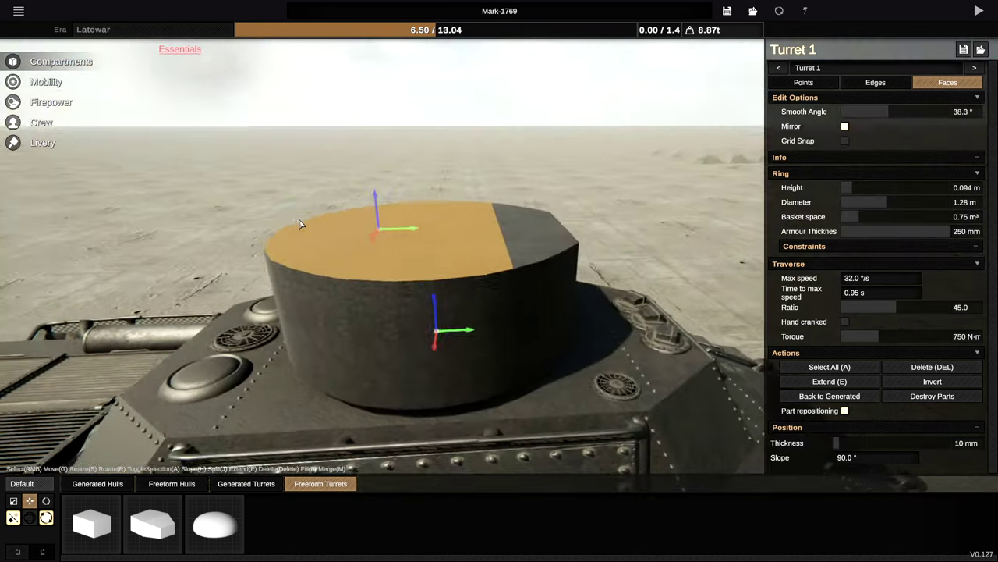
{"action": "left_click_drag", "start_coordinate": [377, 196], "coordinate": [377, 178]}
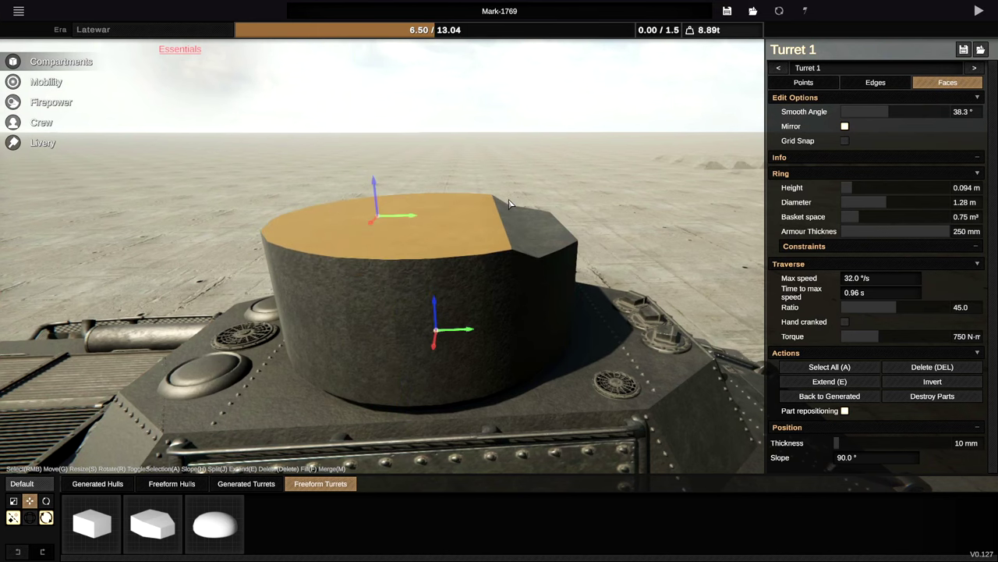
{"action": "right_click_drag", "start_coordinate": [620, 222], "coordinate": [628, 212]}
{"action": "scroll", "coordinate": [627, 212], "scroll_direction": "up", "scroll_amount": 3}
{"action": "left_click_drag", "start_coordinate": [310, 156], "coordinate": [307, 148]}
Step: Switch to point editing and raise the roof-edge points just ahead of the raised section to soften its slope
{"action": "left_click", "coordinate": [803, 85]}
{"action": "right_click_drag", "start_coordinate": [538, 199], "coordinate": [477, 236]}
{"action": "right_click", "coordinate": [490, 238]}
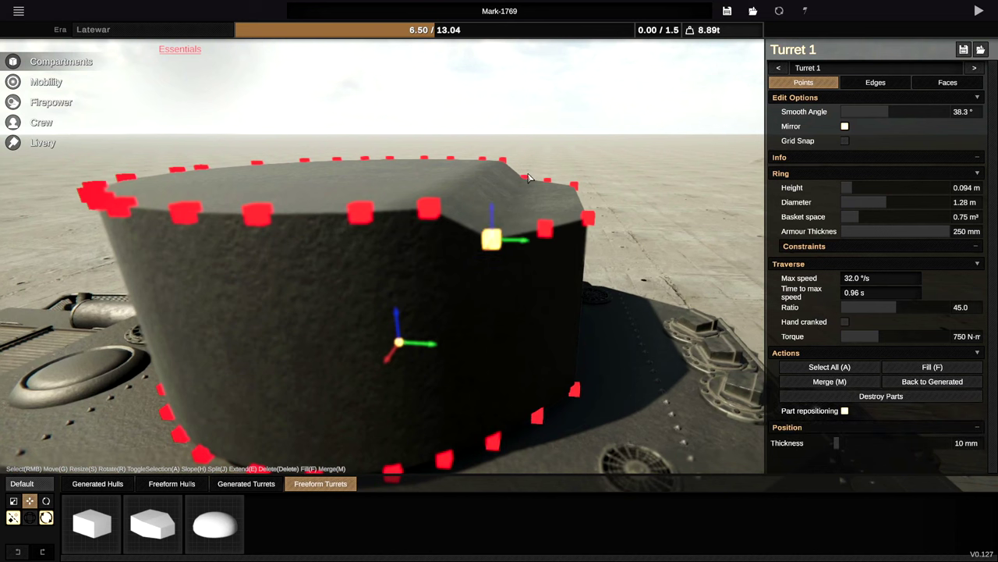
{"action": "left_click_drag", "start_coordinate": [521, 182], "coordinate": [520, 169]}
{"action": "right_click_drag", "start_coordinate": [519, 169], "coordinate": [269, 140]}
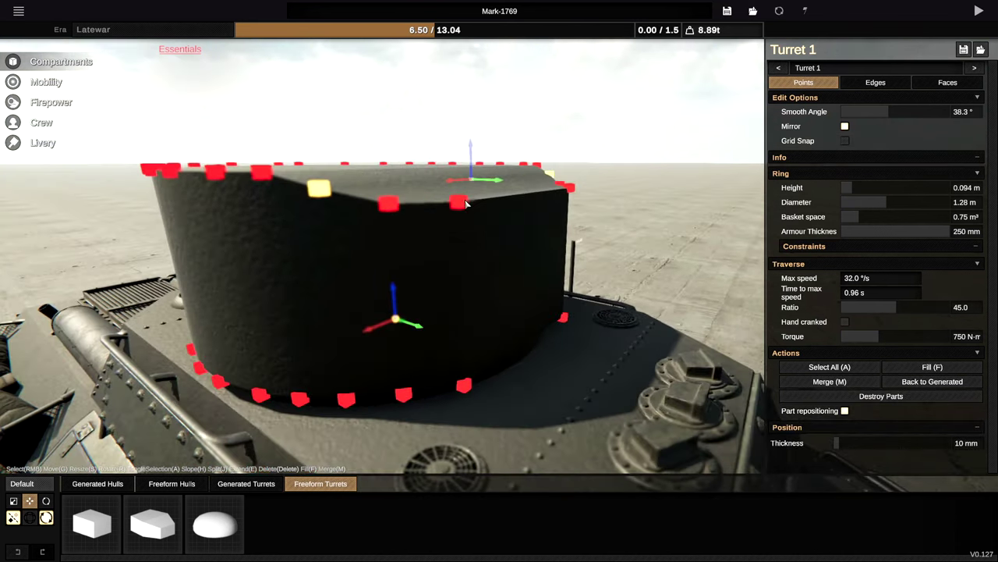
{"action": "scroll", "coordinate": [493, 234], "scroll_direction": "down", "scroll_amount": 2}
{"action": "key", "text": "a"}
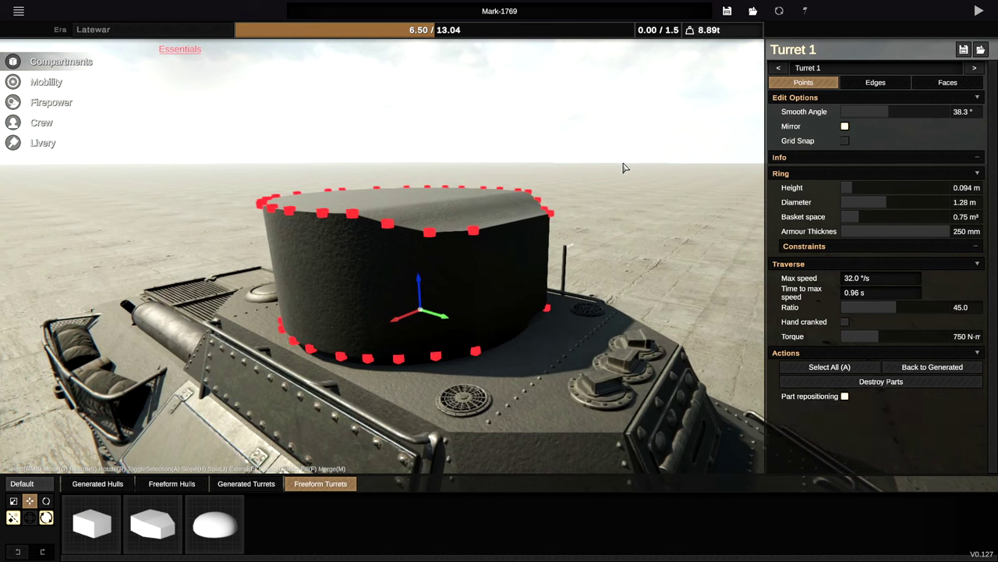
Step: Place the first mantlet from the firepower parts on the turret's front face as a twin-cannon mount
{"action": "left_click", "coordinate": [48, 100]}
{"action": "left_click", "coordinate": [246, 484]}
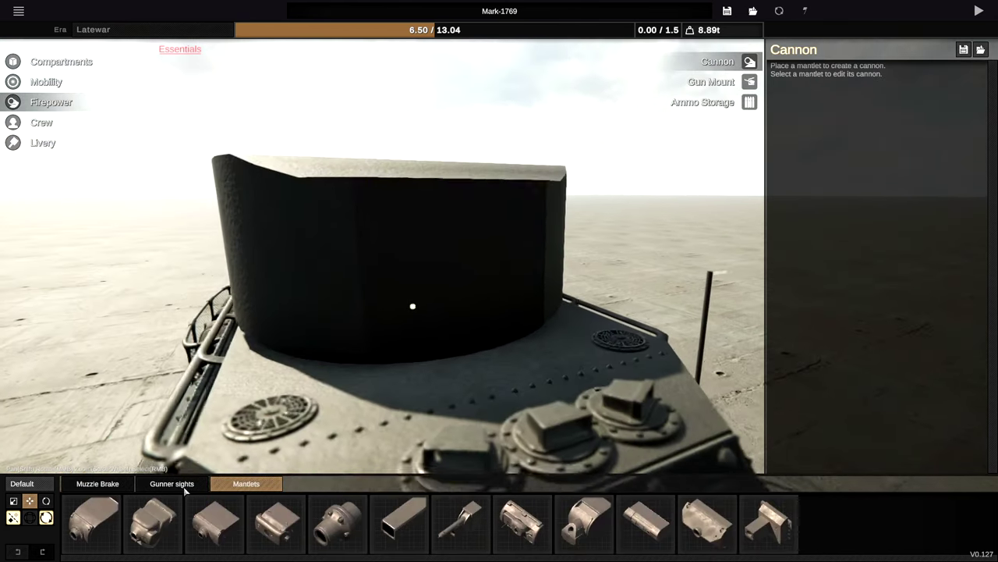
{"action": "left_click", "coordinate": [91, 521]}
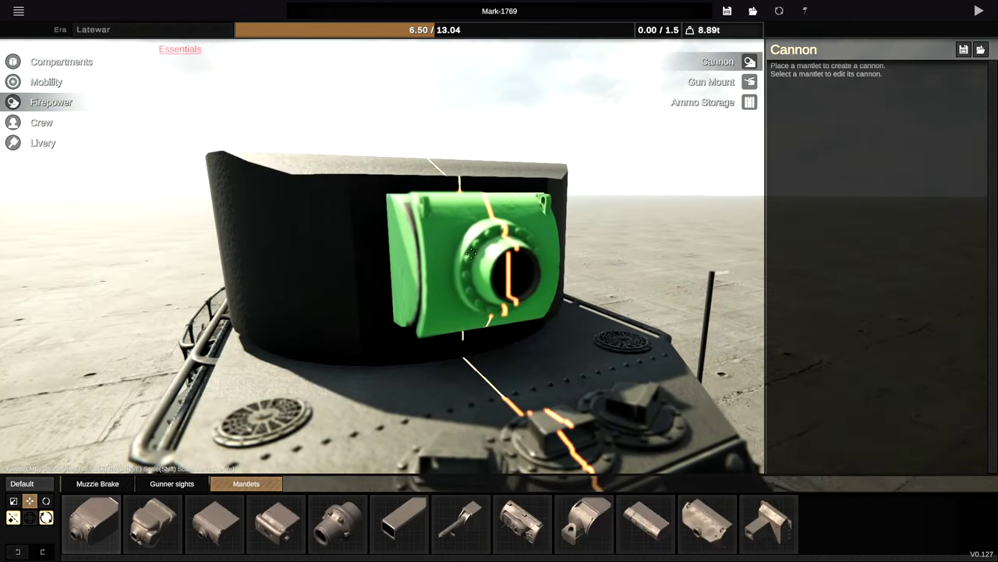
{"action": "left_click", "coordinate": [471, 252]}
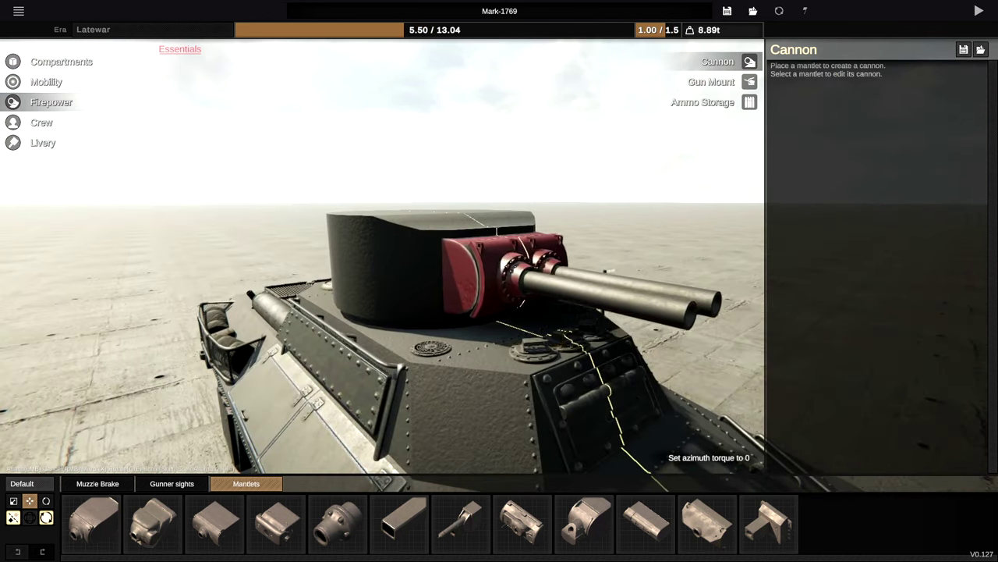
{"action": "left_click", "coordinate": [493, 268]}
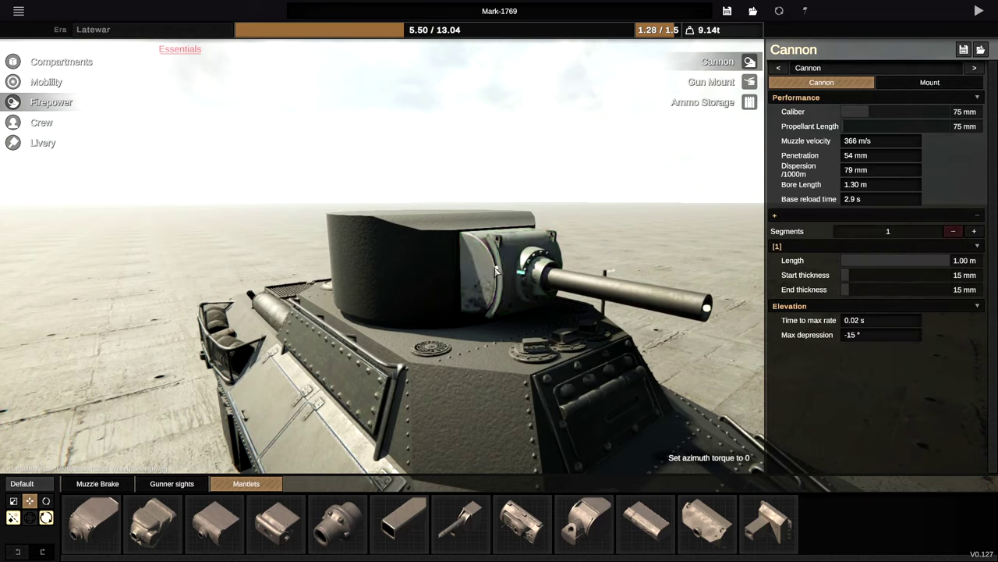
{"action": "left_click_drag", "start_coordinate": [525, 262], "coordinate": [513, 260]}
{"action": "scroll", "coordinate": [512, 260], "scroll_direction": "down", "scroll_amount": 2}
{"action": "middle_click_drag", "start_coordinate": [513, 261], "coordinate": [283, 233]}
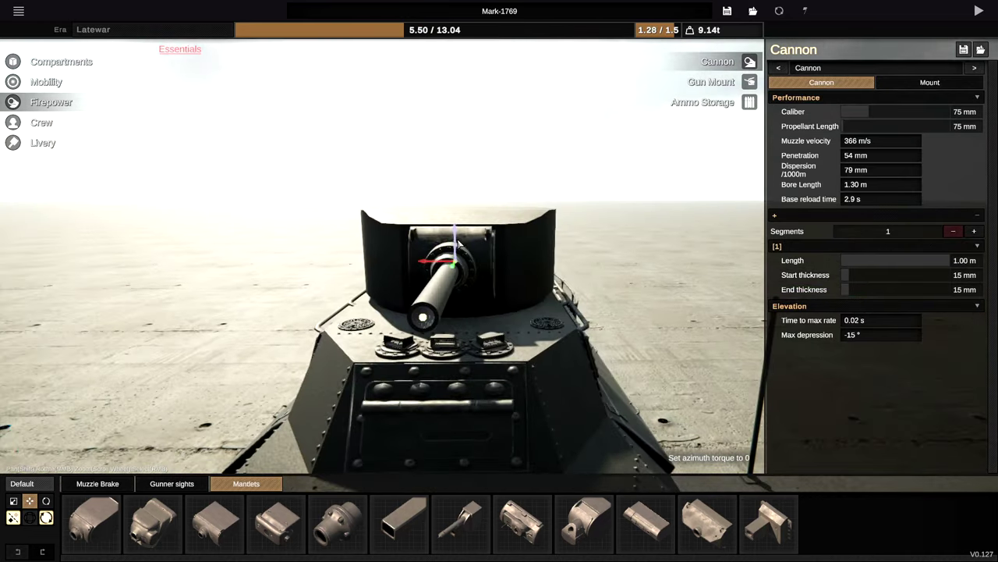
{"action": "left_click_drag", "start_coordinate": [458, 242], "coordinate": [462, 257]}
{"action": "key", "text": "Delete"}
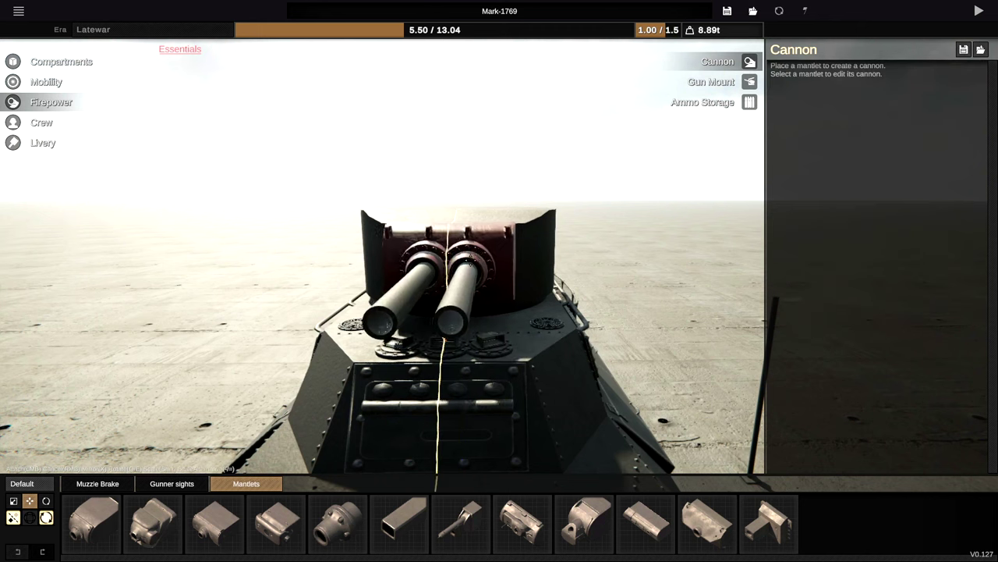
Step: Place a single-cannon mantlet centred on the turret's front face, set it slightly further back and lower it a little
{"action": "key", "text": "equal"}
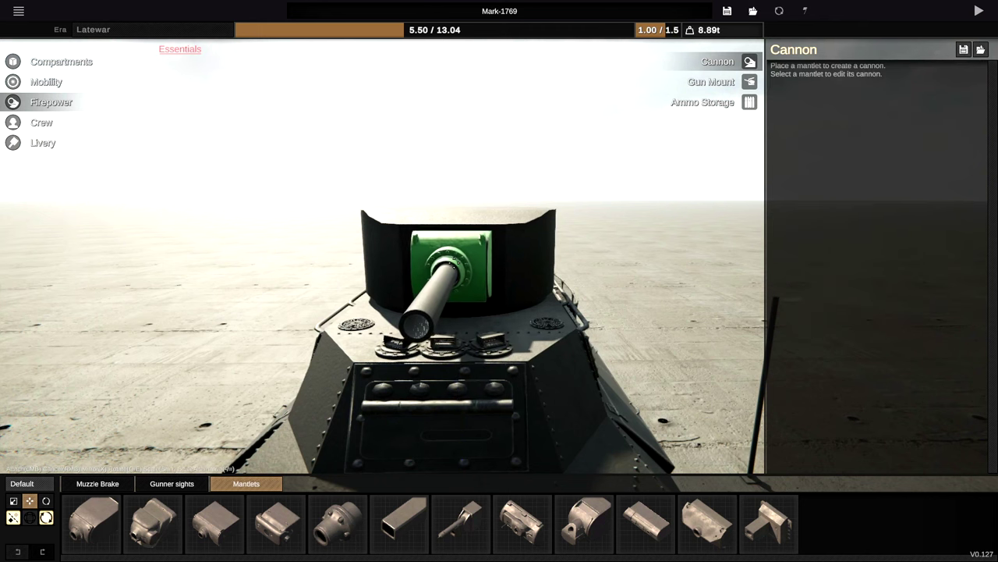
{"action": "left_click", "coordinate": [453, 266]}
{"action": "middle_click_drag", "start_coordinate": [452, 266], "coordinate": [109, 257]}
{"action": "scroll", "coordinate": [192, 261], "scroll_direction": "up", "scroll_amount": 1}
{"action": "left_click_drag", "start_coordinate": [380, 250], "coordinate": [403, 248]}
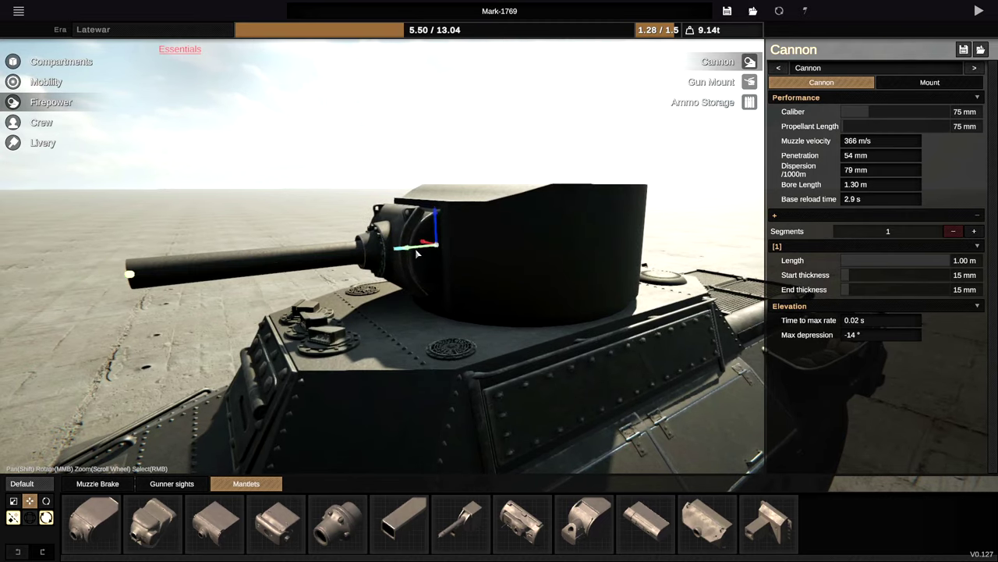
{"action": "middle_click_drag", "start_coordinate": [403, 248], "coordinate": [644, 227]}
{"action": "scroll", "coordinate": [644, 227], "scroll_direction": "up", "scroll_amount": 3}
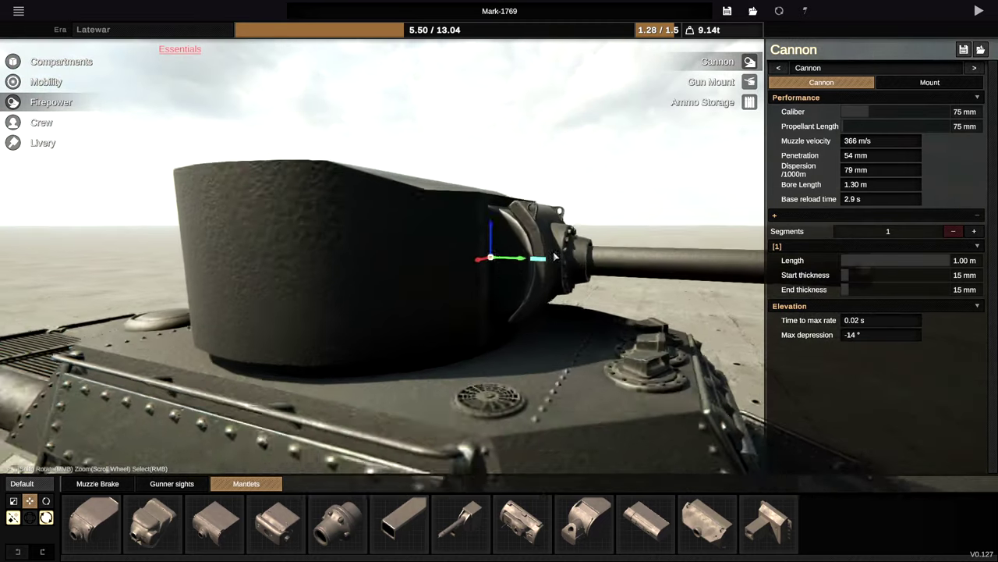
{"action": "left_click_drag", "start_coordinate": [490, 231], "coordinate": [490, 236]}
{"action": "scroll", "coordinate": [546, 234], "scroll_direction": "down", "scroll_amount": 5}
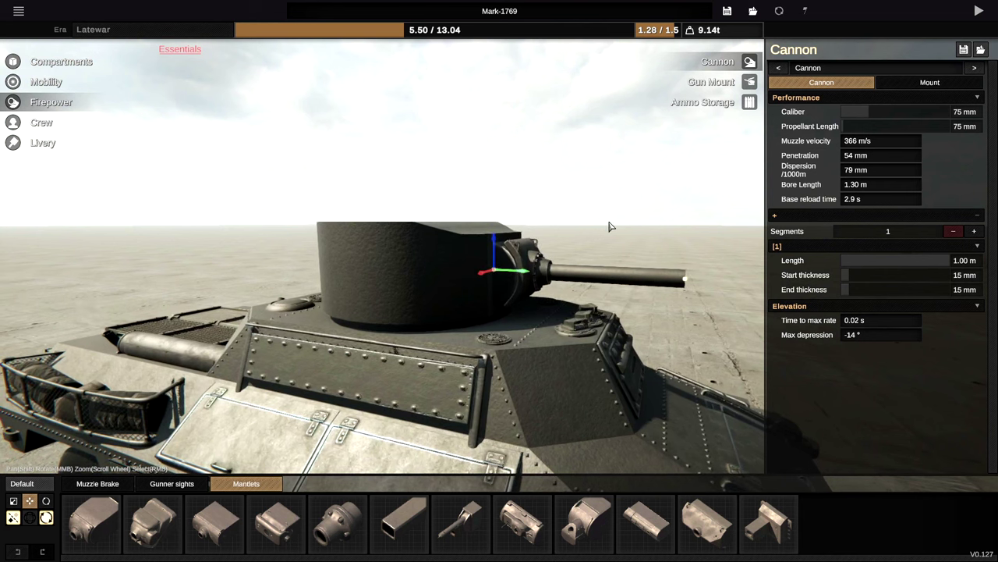
Step: Set the turret cannon's caliber to 57 mm
{"action": "scroll", "coordinate": [612, 225], "scroll_direction": "down", "scroll_amount": 5}
{"action": "scroll", "coordinate": [627, 225], "scroll_direction": "up", "scroll_amount": 3}
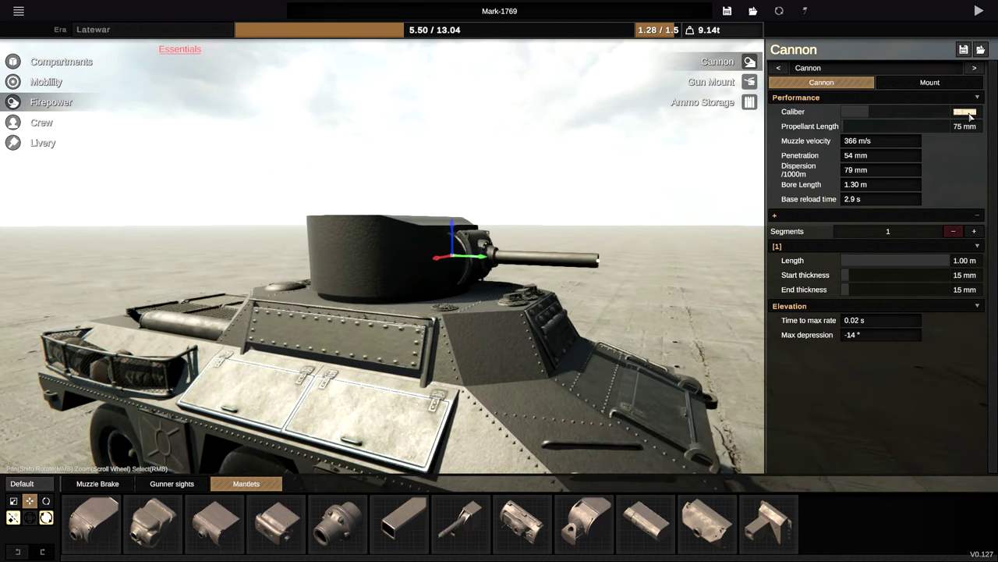
{"action": "scroll", "coordinate": [655, 207], "scroll_direction": "down", "scroll_amount": 5}
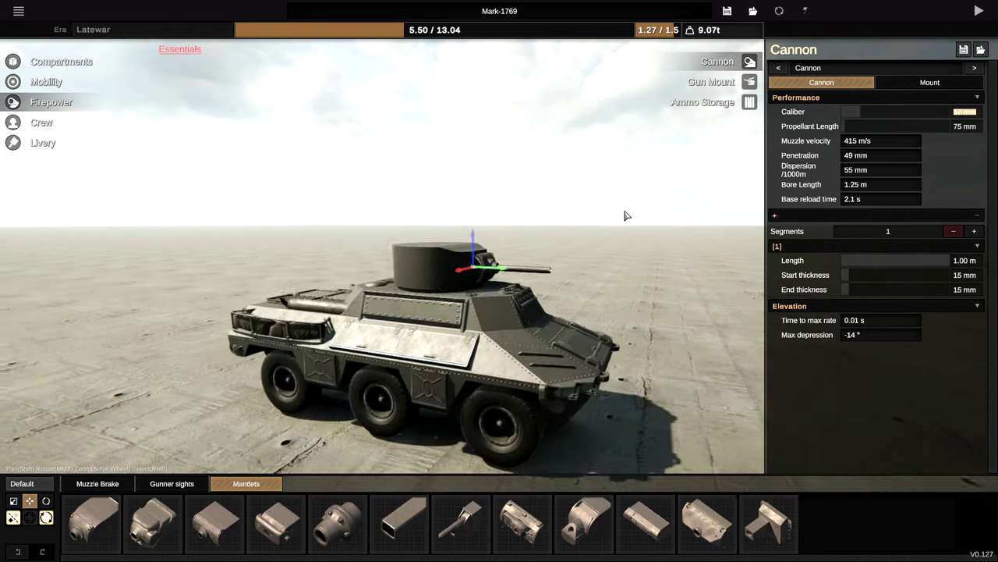
Step: Place a gunner sight on the turret's front face beside the mantlet and adjust its sideways position
{"action": "right_click", "coordinate": [539, 245]}
{"action": "key", "text": "Tab"}
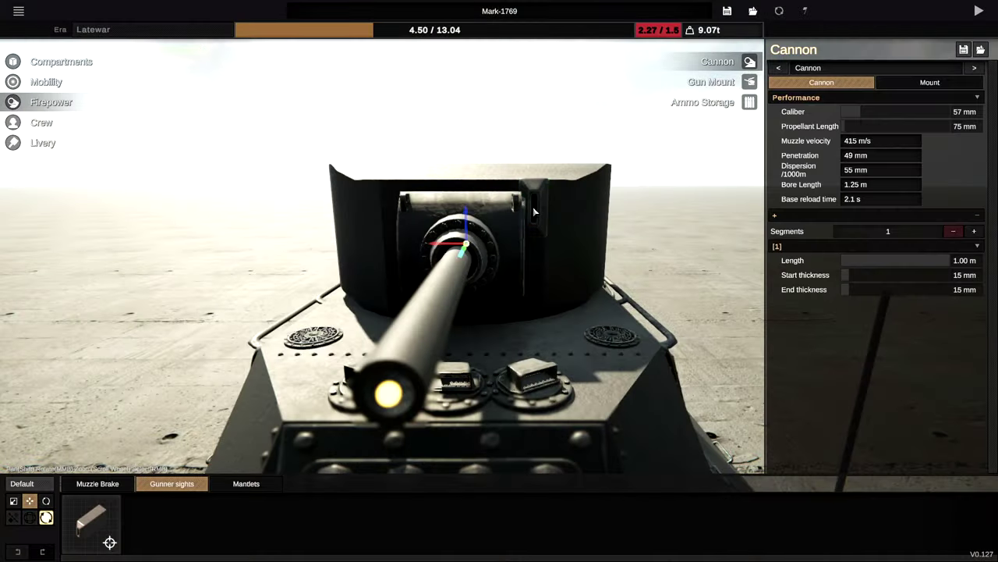
{"action": "right_click", "coordinate": [534, 211]}
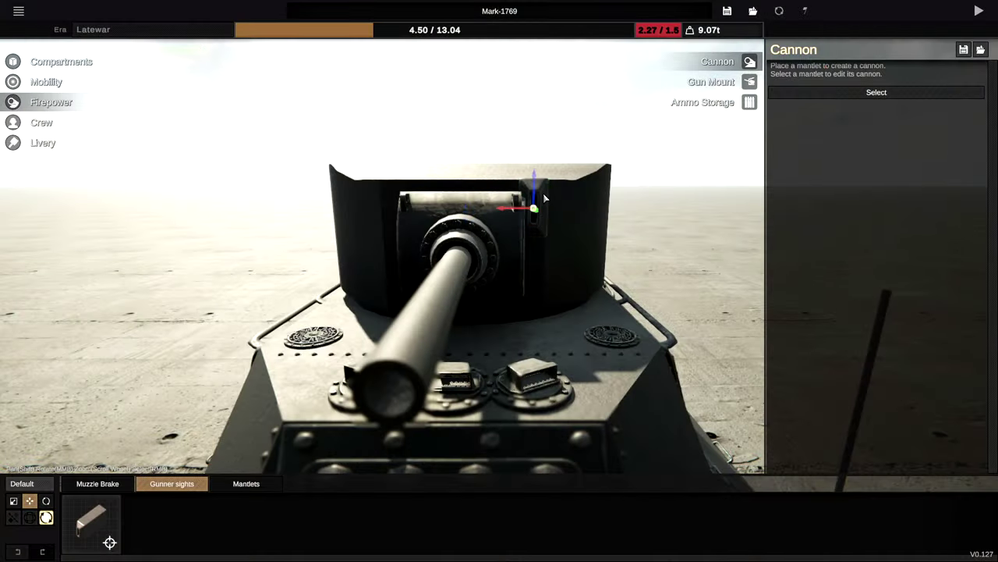
{"action": "middle_click_drag", "start_coordinate": [541, 197], "coordinate": [499, 223]}
{"action": "left_click_drag", "start_coordinate": [493, 222], "coordinate": [510, 223]}
Step: Test the view through the gunner sight in a trial run, and return to the editor to examine the turret
{"action": "left_click", "coordinate": [523, 226]}
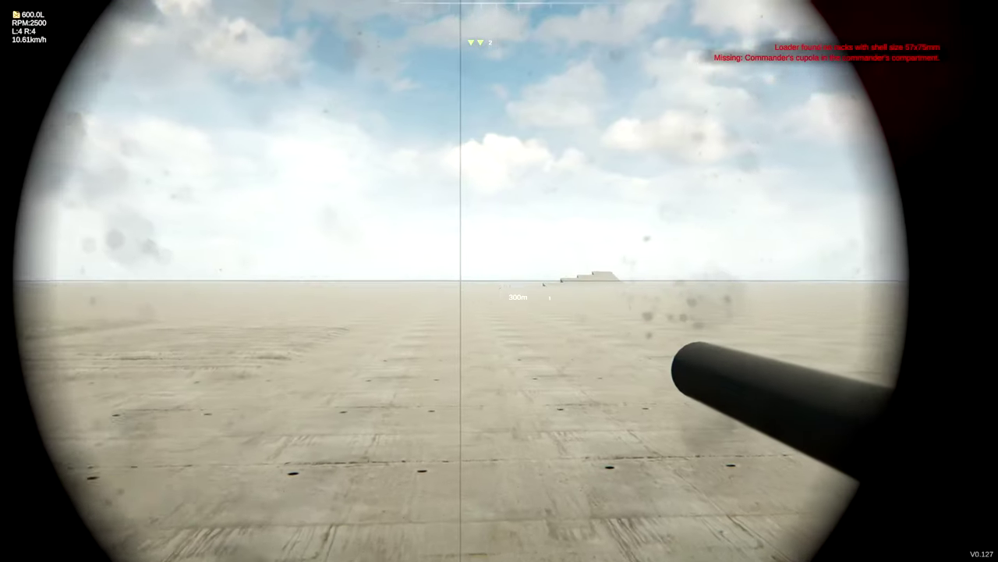
{"action": "key", "text": "shift"}
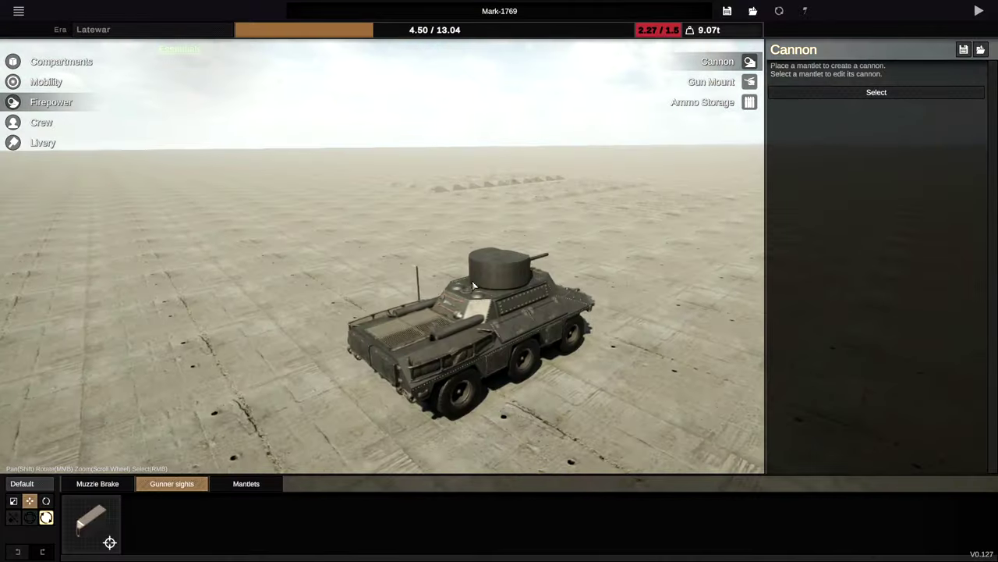
{"action": "scroll", "coordinate": [473, 286], "scroll_direction": "up", "scroll_amount": 5}
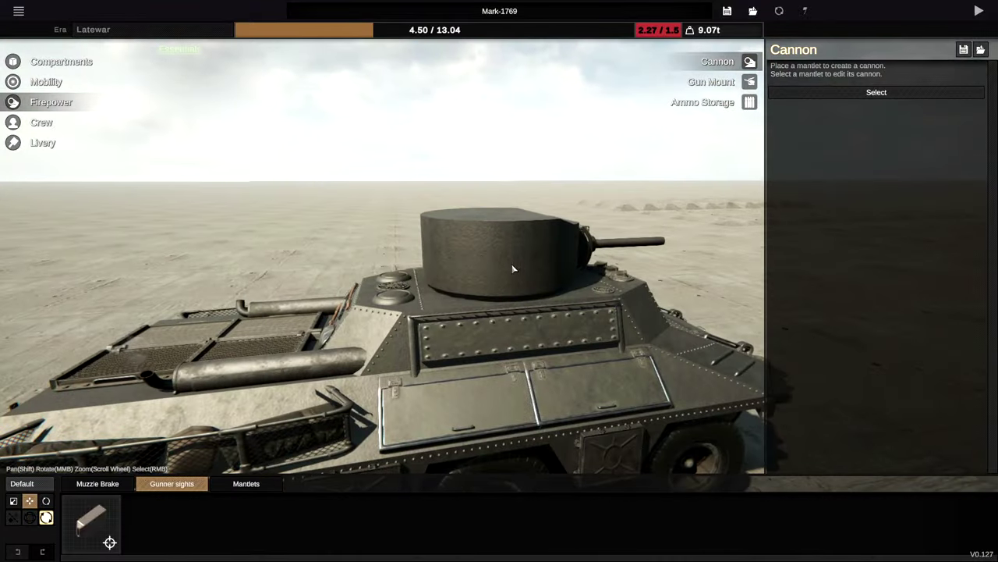
{"action": "middle_click_drag", "start_coordinate": [479, 234], "coordinate": [377, 243]}
{"action": "scroll", "coordinate": [514, 270], "scroll_direction": "down", "scroll_amount": 3}
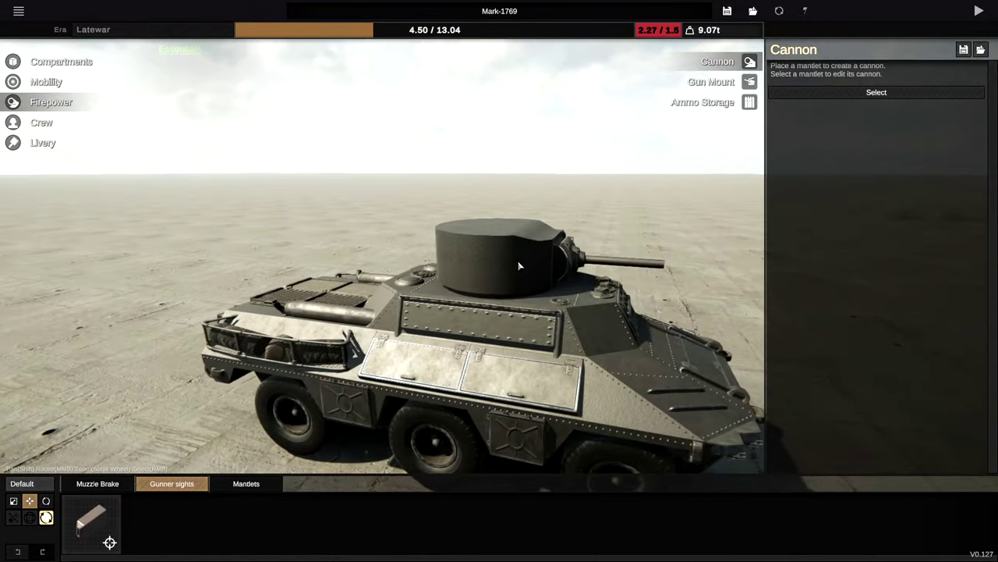
{"action": "middle_click_drag", "start_coordinate": [518, 266], "coordinate": [668, 252]}
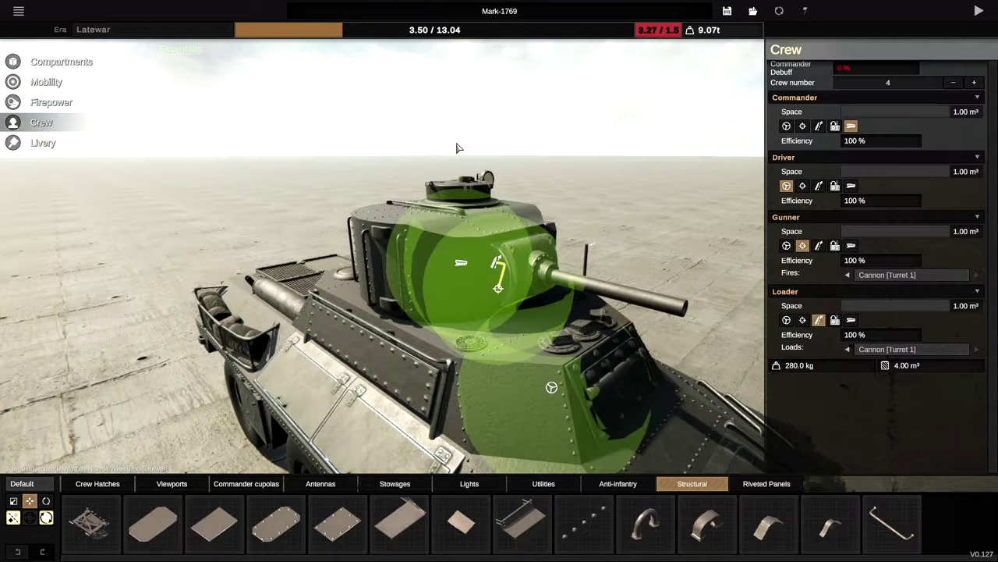
Step: Examine the detailed turret and its crew placement from several sides, and test-drive the vehicle
{"action": "middle_click_drag", "start_coordinate": [457, 149], "coordinate": [343, 295]}
{"action": "middle_click_drag", "start_coordinate": [383, 255], "coordinate": [343, 260]}
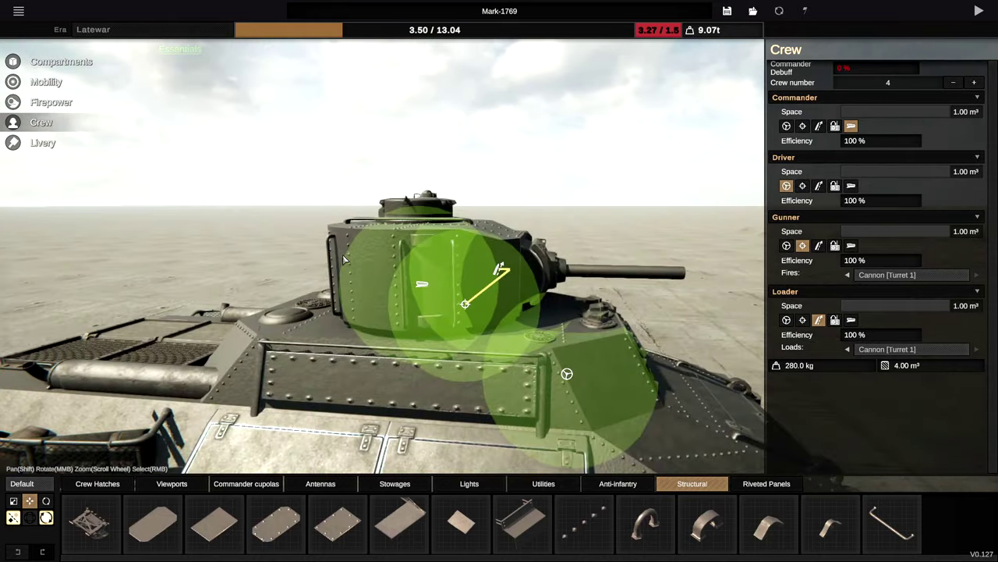
{"action": "middle_click_drag", "start_coordinate": [462, 246], "coordinate": [468, 242]}
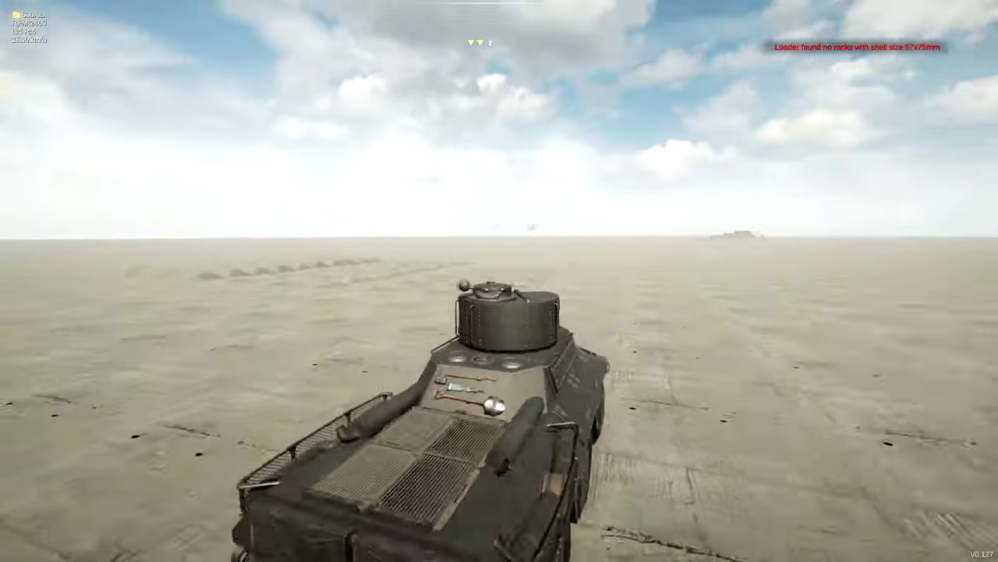
{"action": "scroll", "coordinate": [499, 281], "scroll_direction": "down", "scroll_amount": 3}
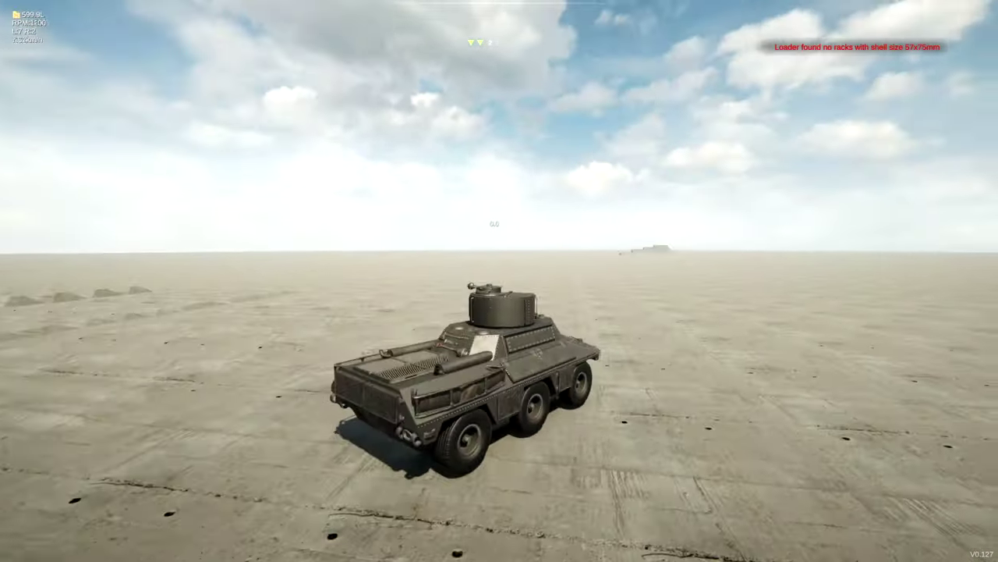
{"action": "key", "text": "w"}
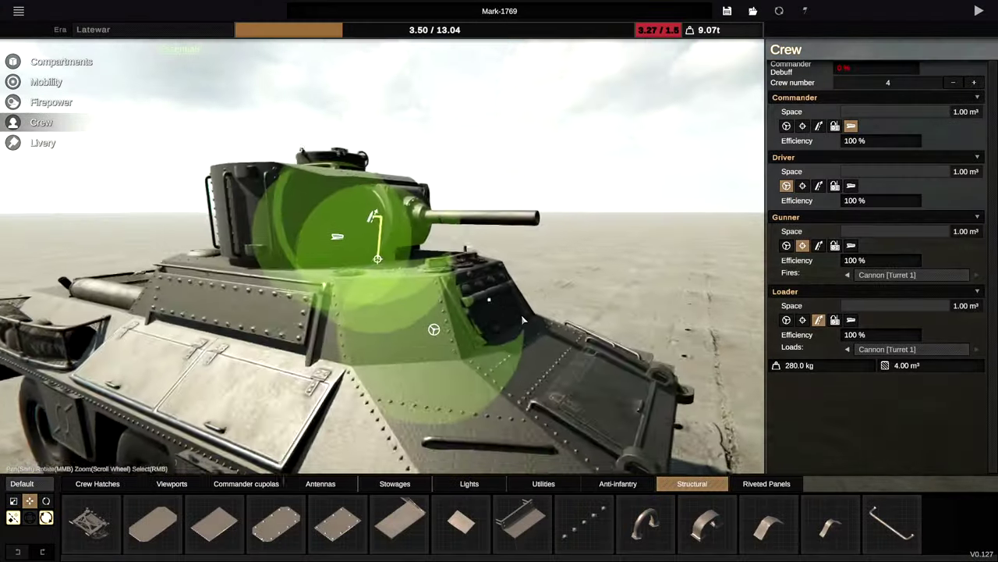
Step: Reopen the turret cannon's firepower settings and set its propellant length to 800 mm
{"action": "left_click", "coordinate": [48, 107]}
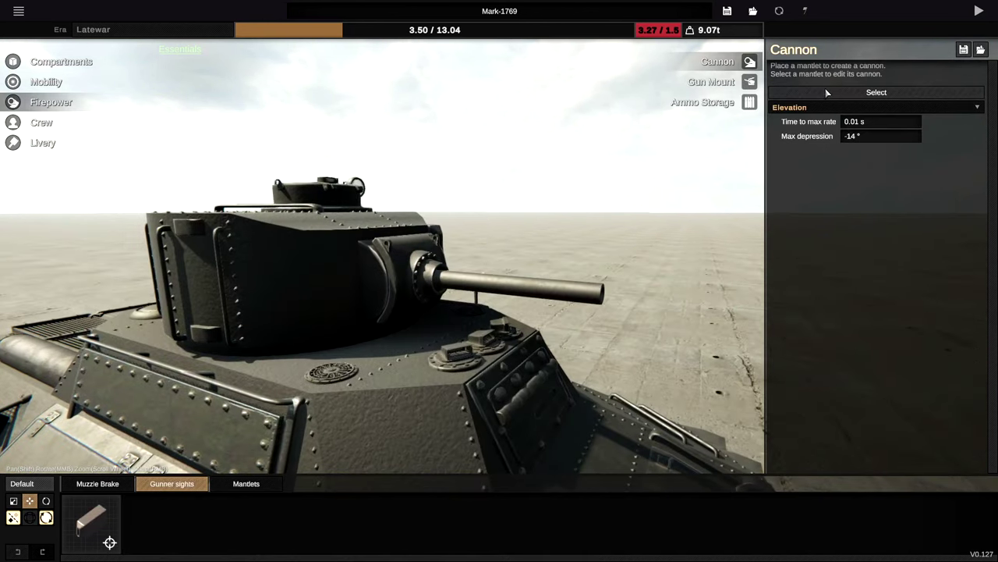
{"action": "left_click", "coordinate": [828, 93]}
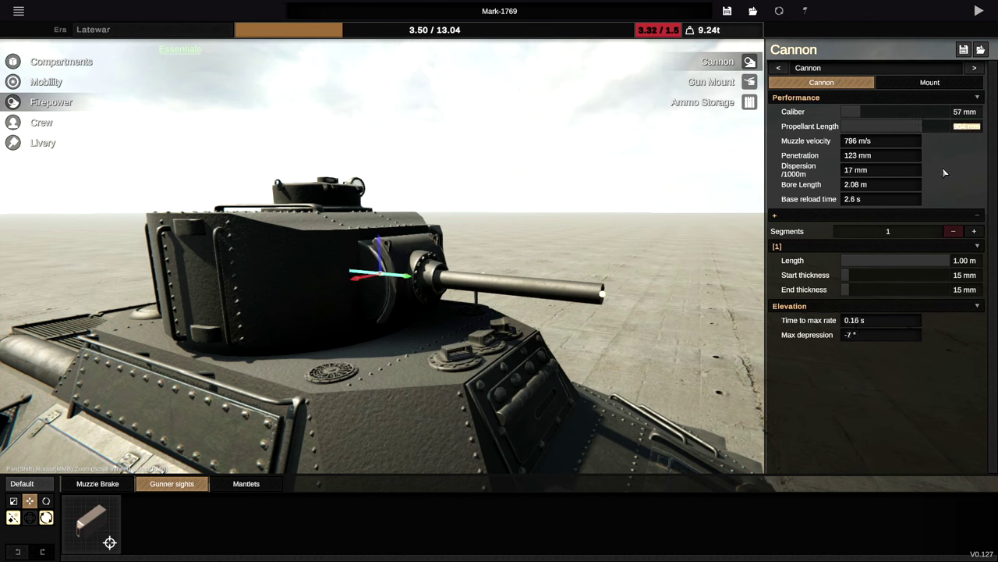
{"action": "key", "text": "BackSpace"}
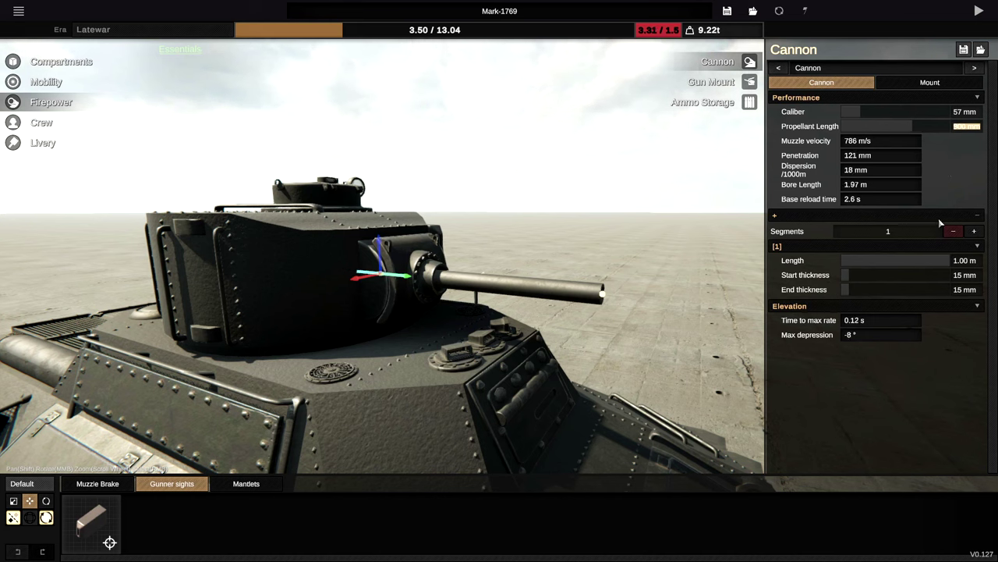
Step: Add a second barrel segment, and make the first segment 0.2 m long with start and end thickness of 100 mm
{"action": "left_click", "coordinate": [974, 232]}
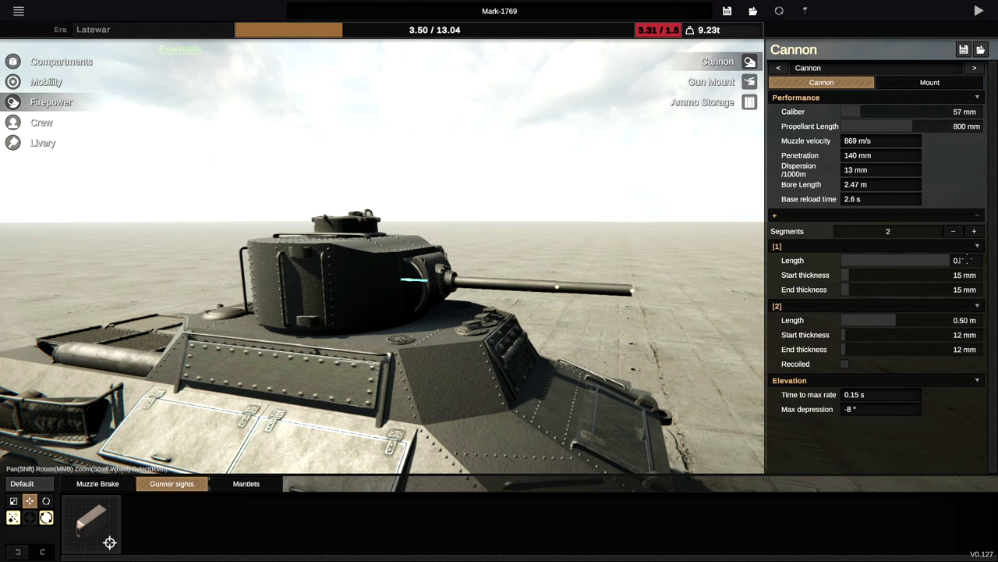
{"action": "left_click", "coordinate": [967, 259]}
{"action": "type", "text": "0.2"}
{"action": "key", "text": "Return"}
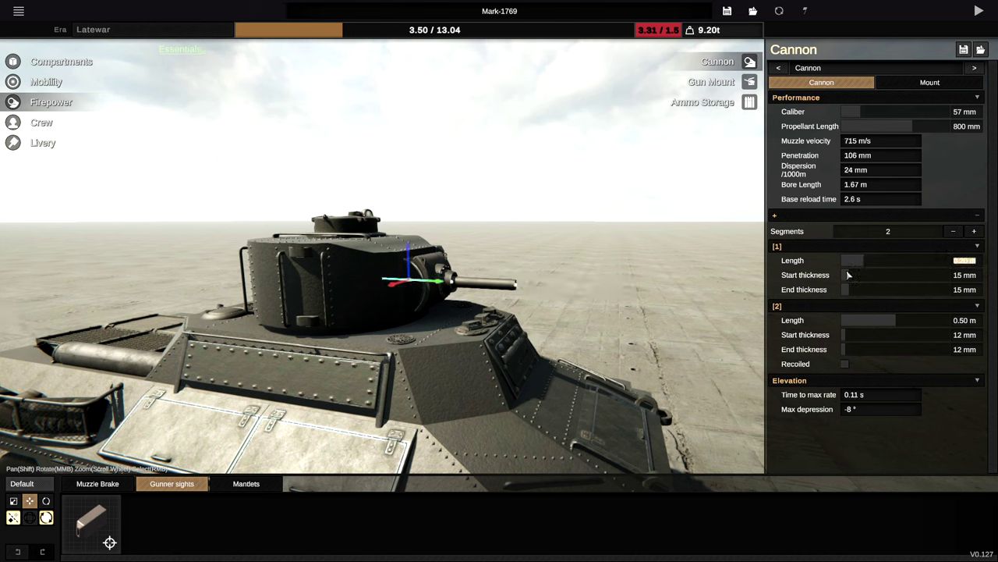
{"action": "left_click_drag", "start_coordinate": [884, 290], "coordinate": [986, 290]}
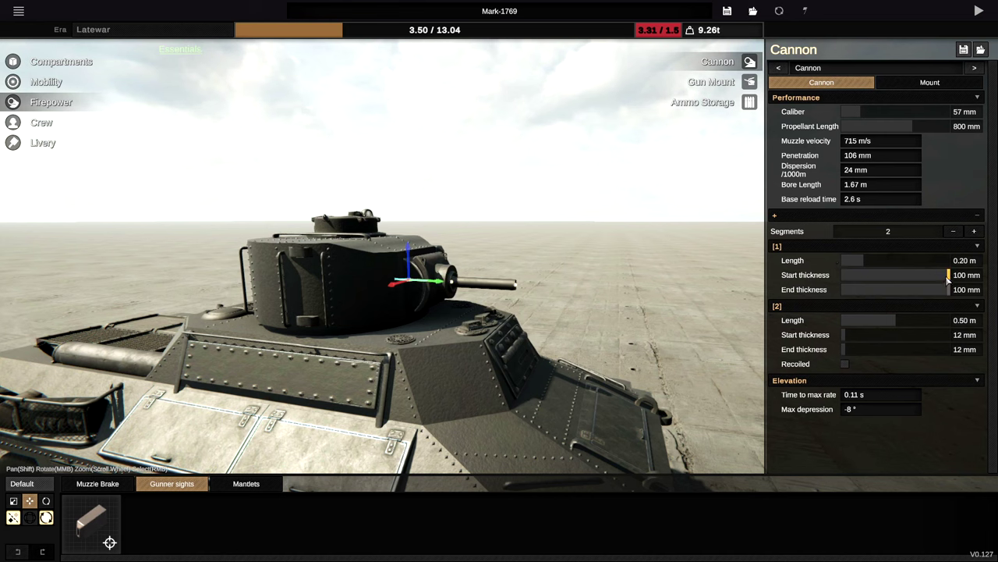
Step: Set the first barrel segment's length to 0.35 m and the second segment's length to 1.00 m
{"action": "type", "text": "0"}
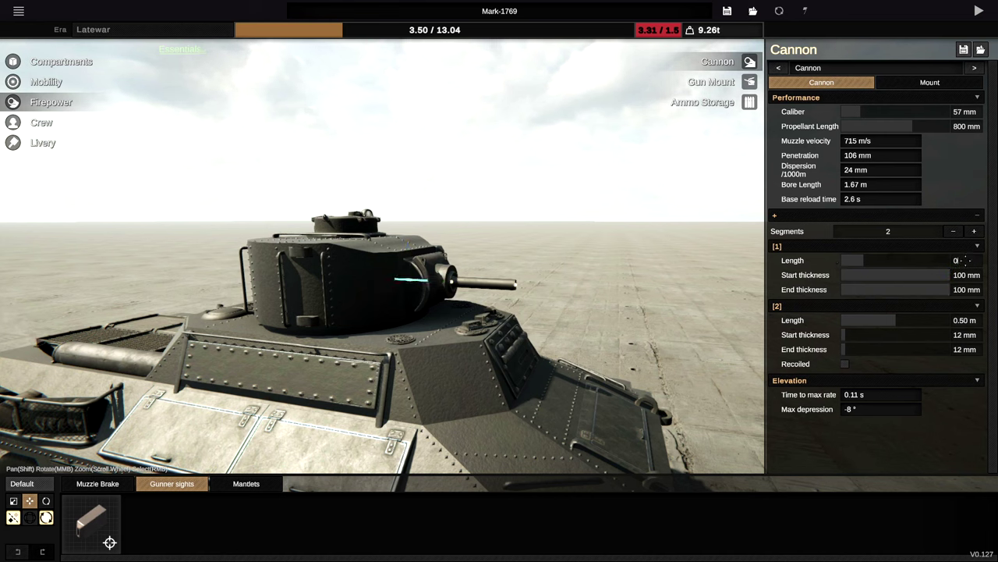
{"action": "type", "text": ".35"}
{"action": "key", "text": "Return"}
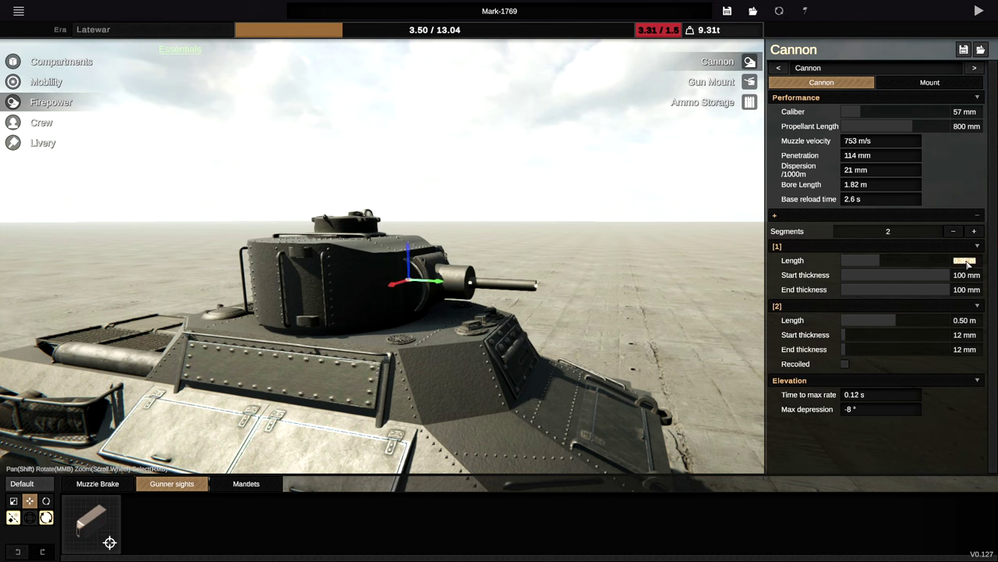
{"action": "left_click", "coordinate": [961, 321]}
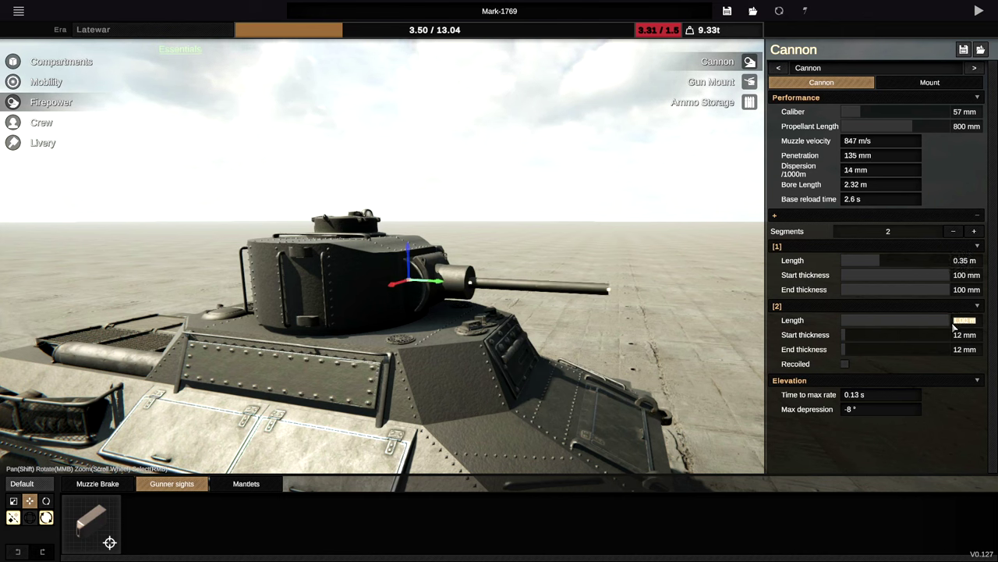
Step: Set the second barrel segment's length to 0.25 m
{"action": "left_click", "coordinate": [962, 322]}
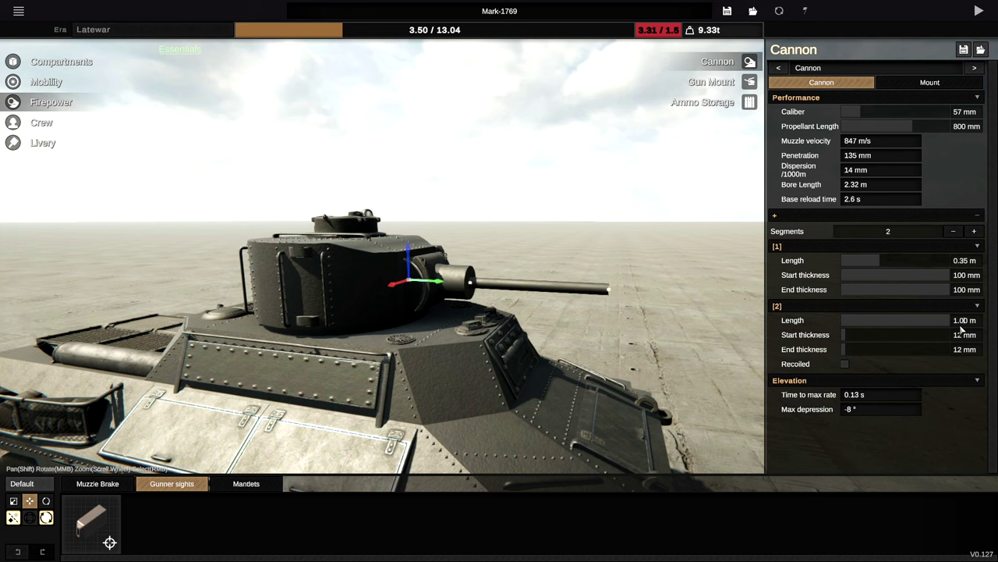
{"action": "double_click", "coordinate": [960, 325]}
{"action": "left_click", "coordinate": [959, 321]}
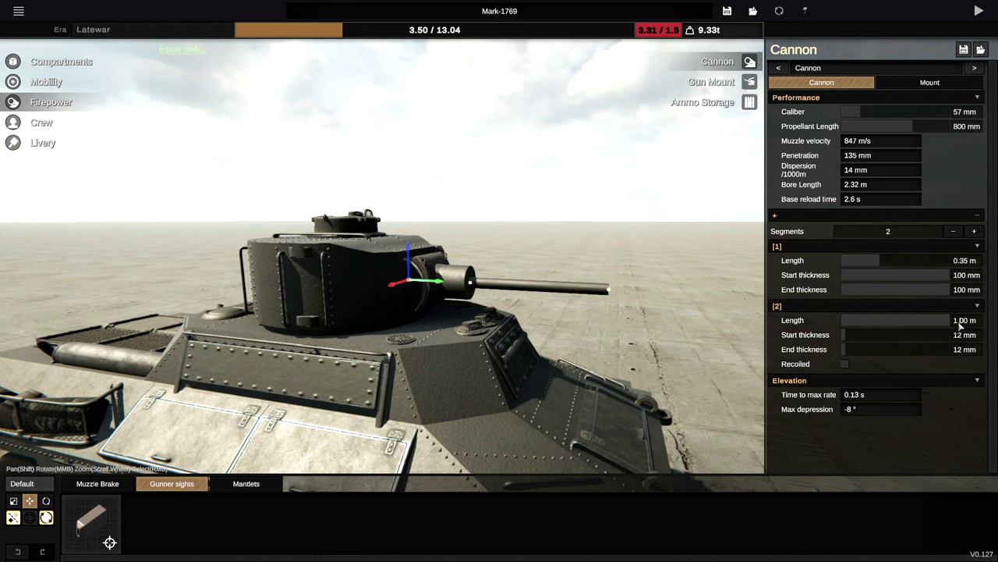
{"action": "left_click_drag", "start_coordinate": [969, 325], "coordinate": [948, 324]}
{"action": "key", "text": "BackSpace"}
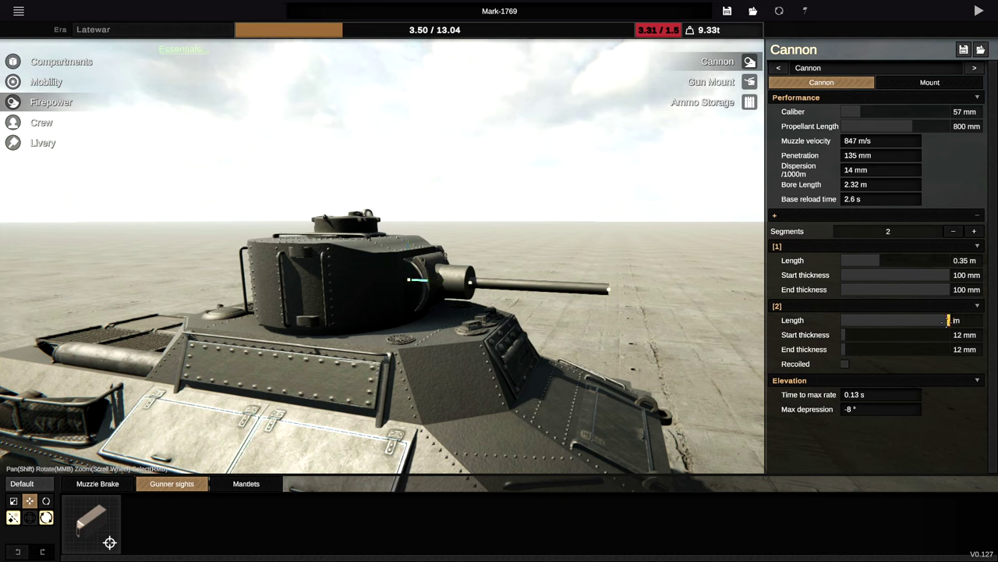
{"action": "type", "text": "0.25"}
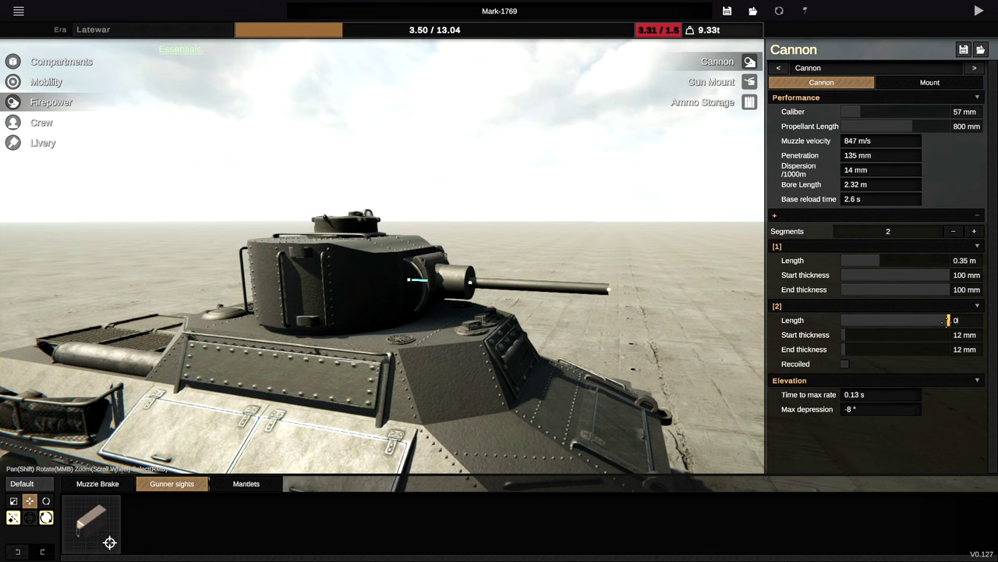